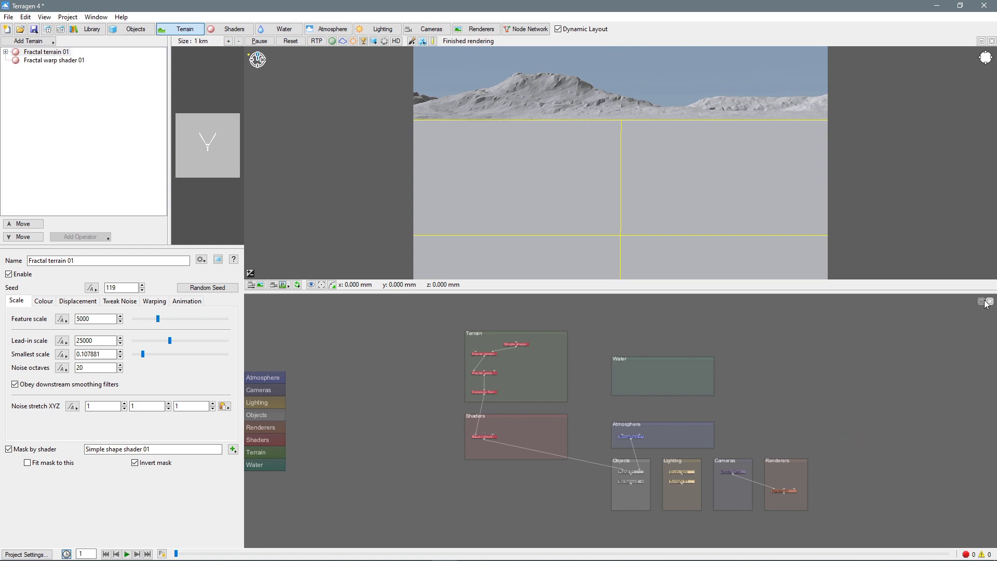
Lower the splitter to enlarge the 3D preview over the Node Network pane
drag(623, 294, 625, 477)
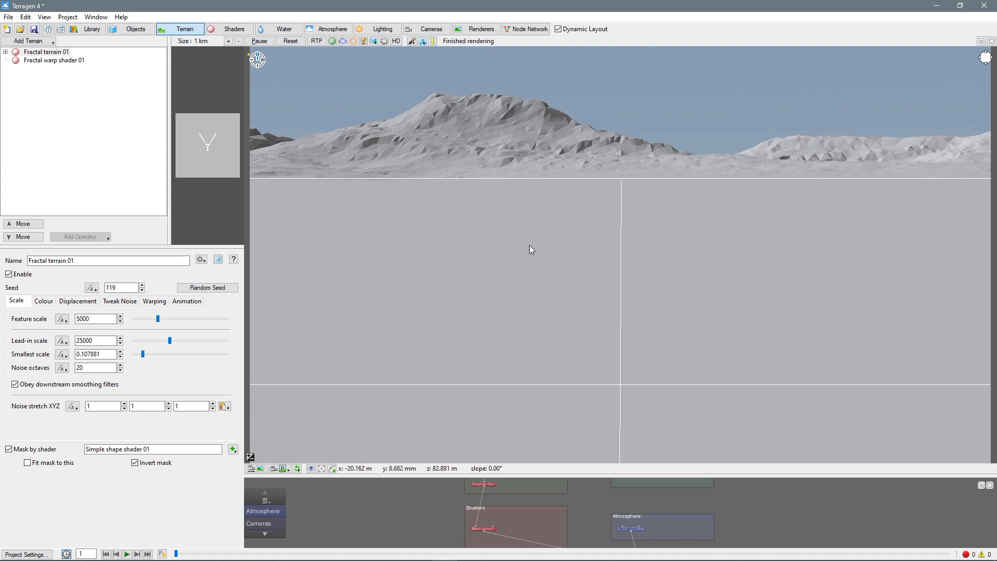
Orbit the 3D preview and dolly toward the mountains and back out until the render camera view returns
middle_drag(596, 249, 712, 185)
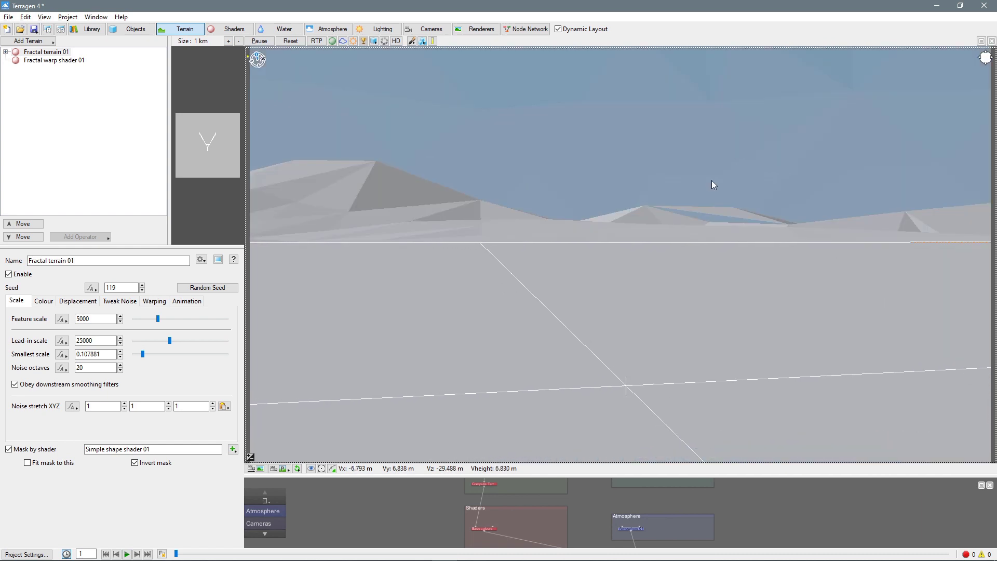
scroll(698, 181, up, 3)
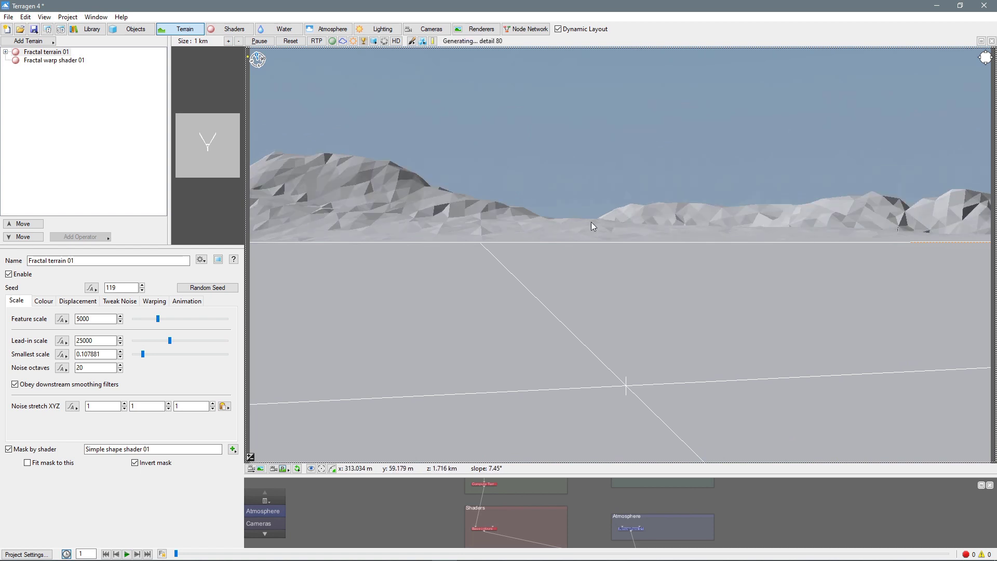
scroll(472, 224, down, 2)
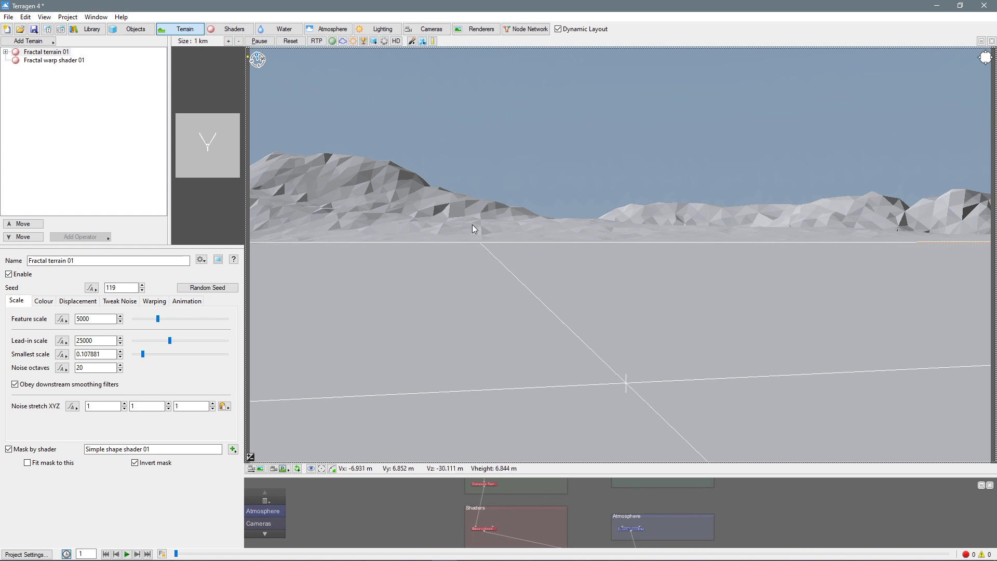
scroll(472, 224, up, 1)
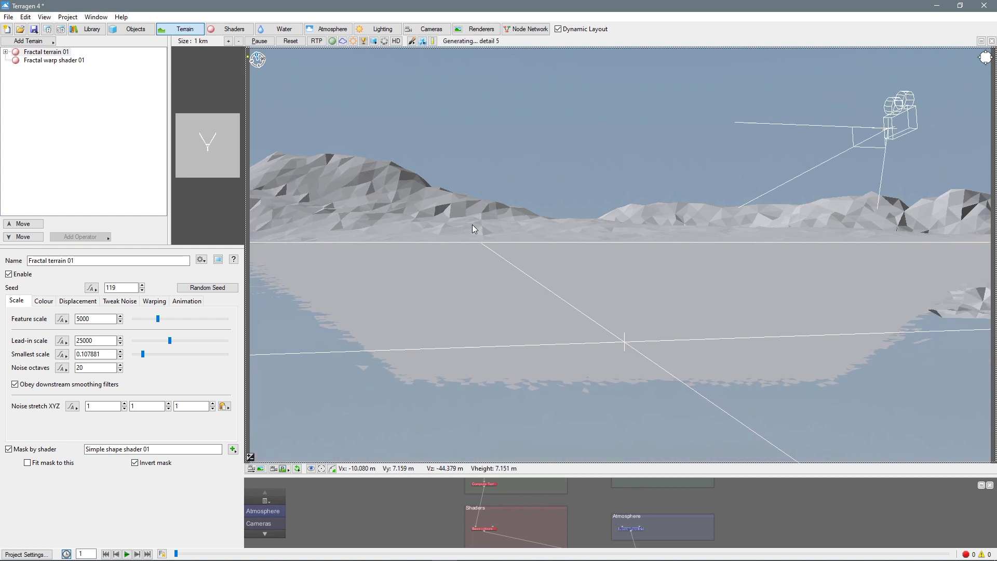
scroll(471, 204, up, 3)
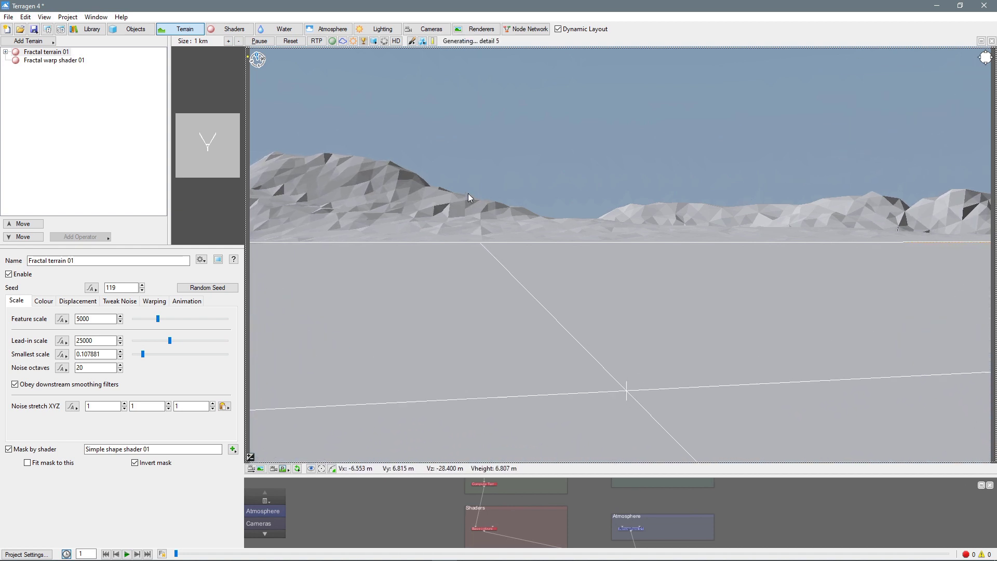
scroll(466, 198, up, 3)
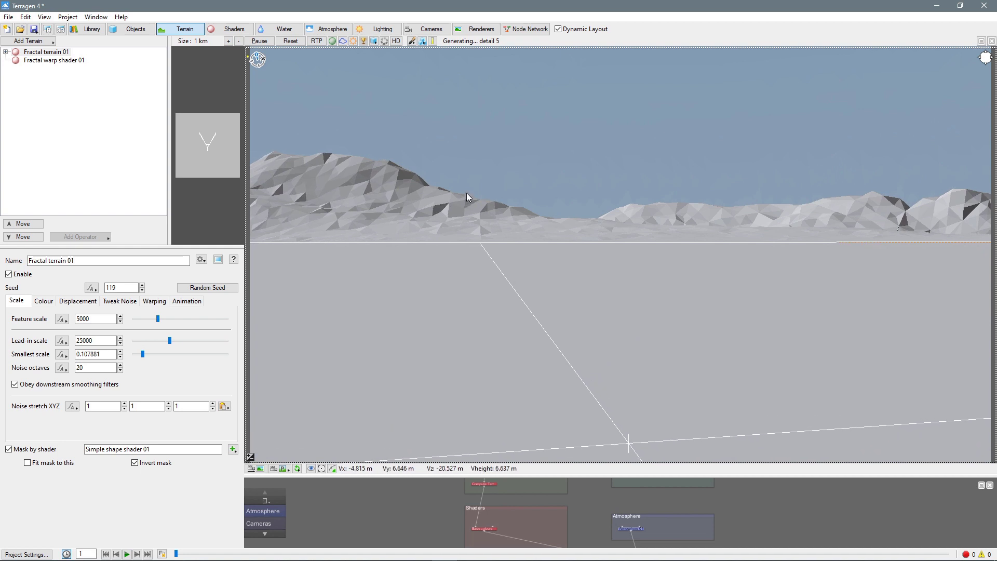
scroll(467, 195, down, 5)
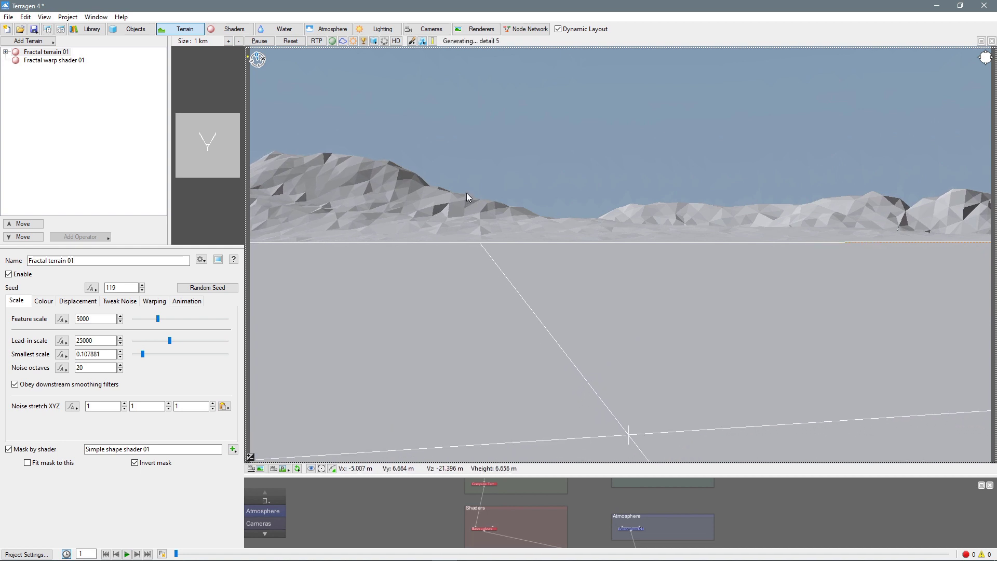
scroll(466, 197, down, 3)
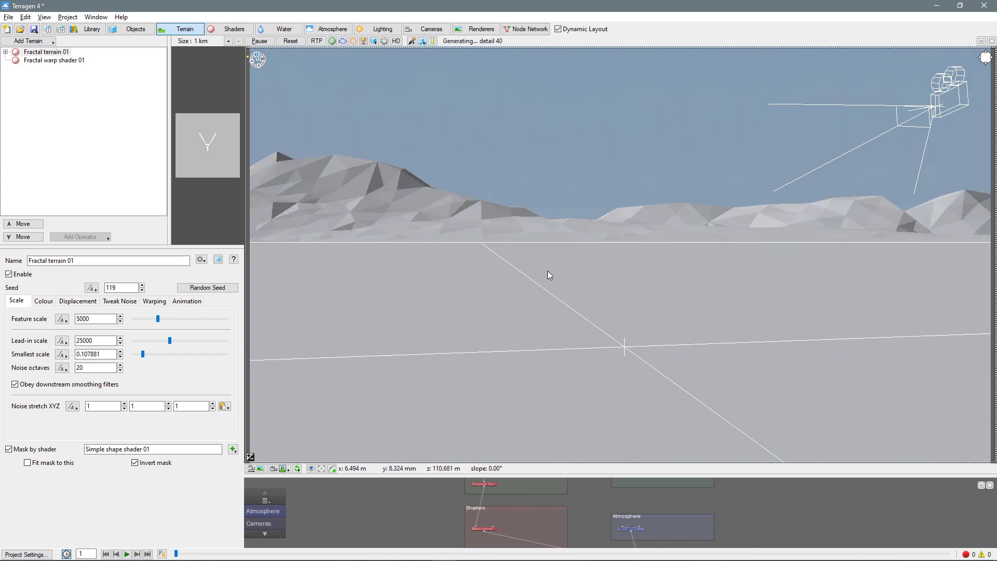
drag(550, 276, 535, 255)
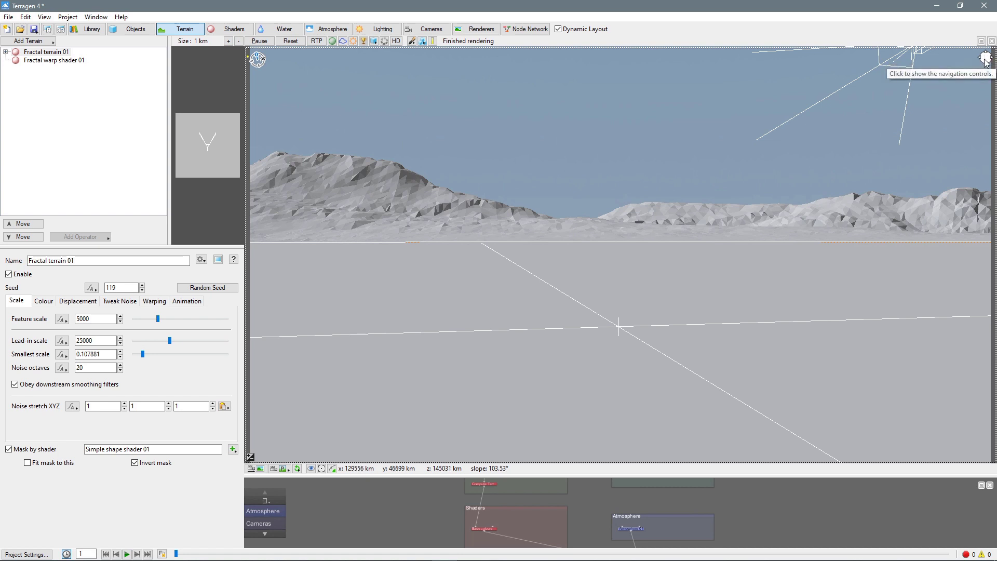
mouse_move(986, 63)
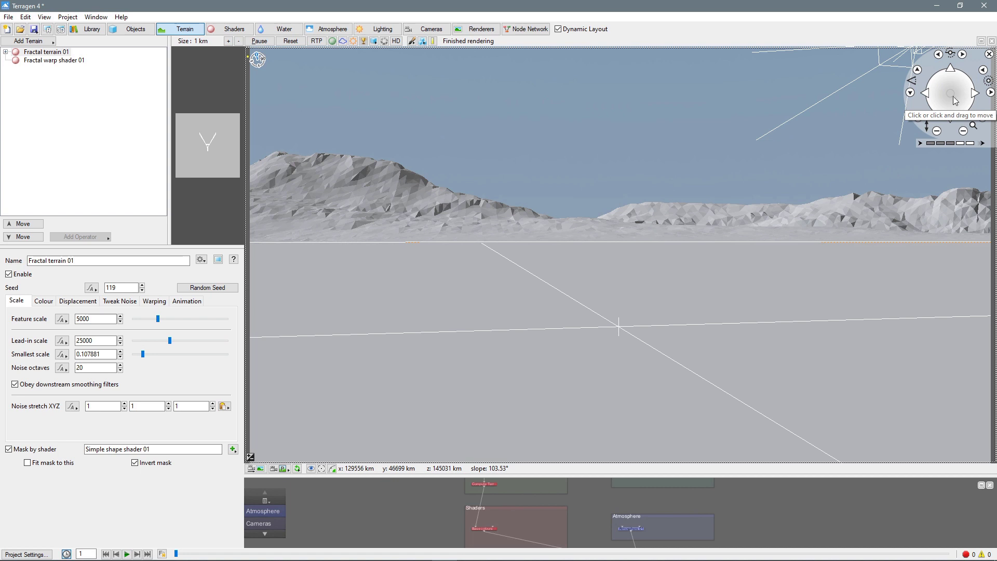
Set the navigator to Move fastest and push the preview view toward the mountains
drag(937, 100, 953, 119)
drag(951, 79, 935, 125)
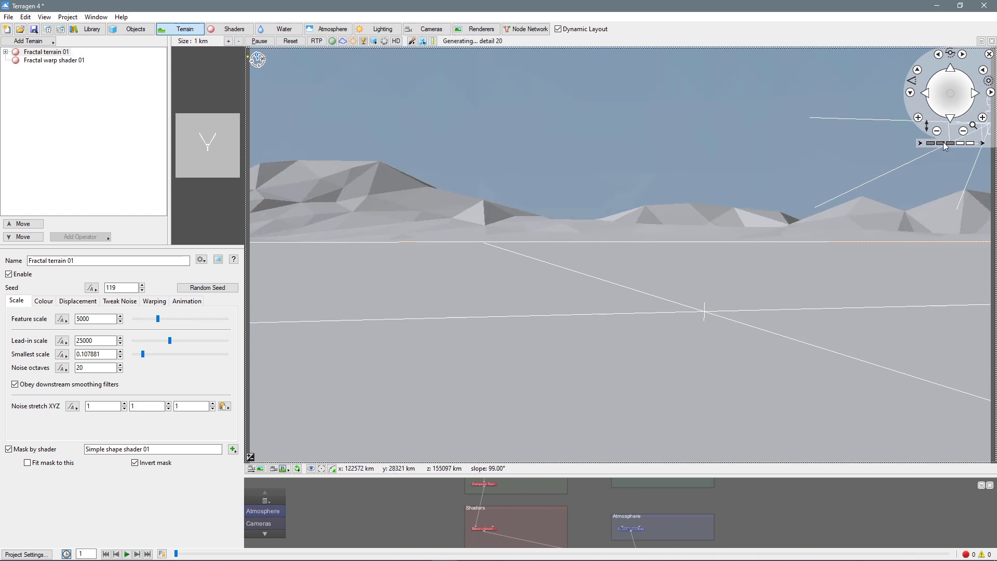
click(970, 144)
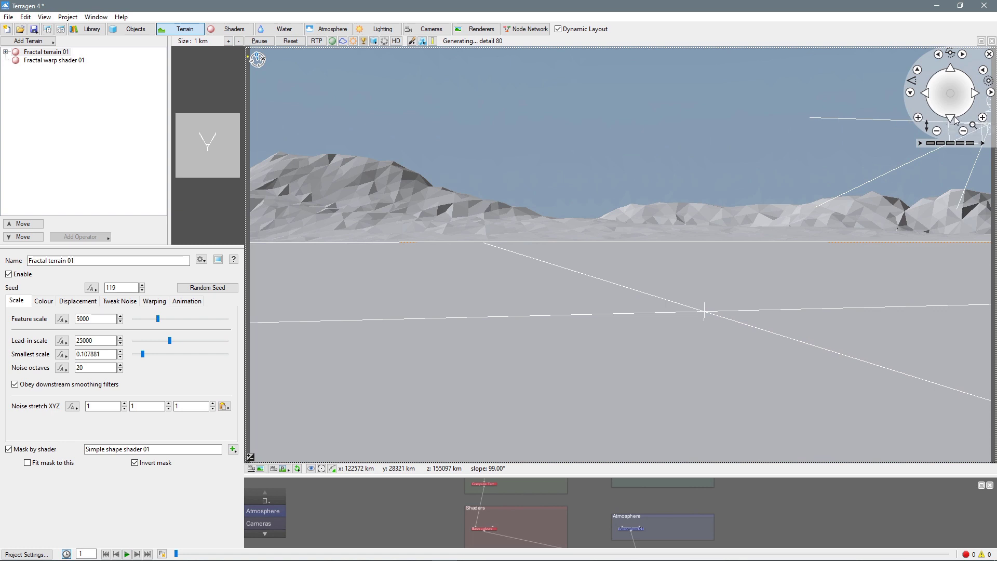
drag(951, 120, 951, 118)
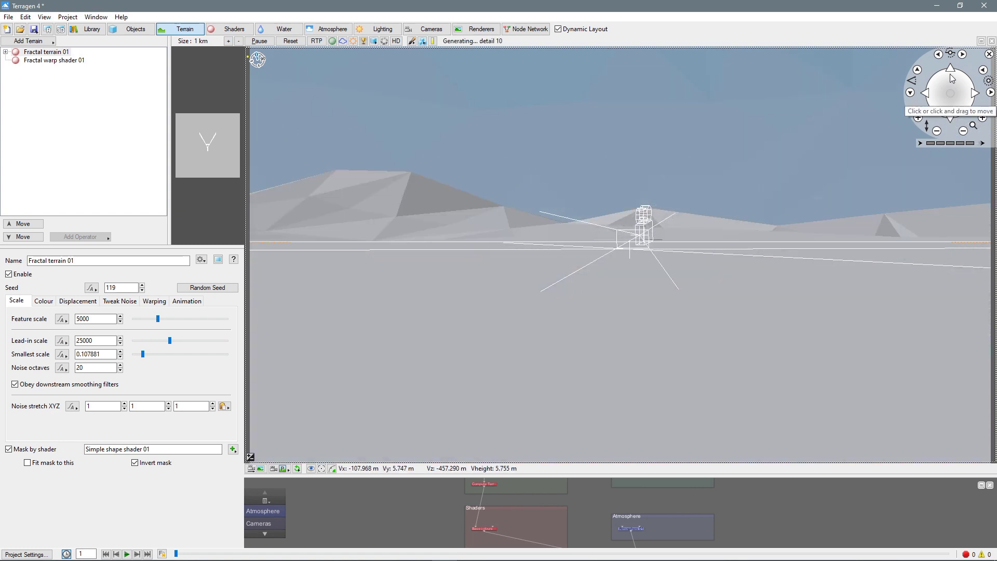
mouse_move(950, 69)
mouse_down()
mouse_move(929, 98)
mouse_move(974, 94)
mouse_move(952, 76)
mouse_up()
Raise, tilt and rotate the view to frame the snowy hills under open sky
drag(918, 119, 937, 134)
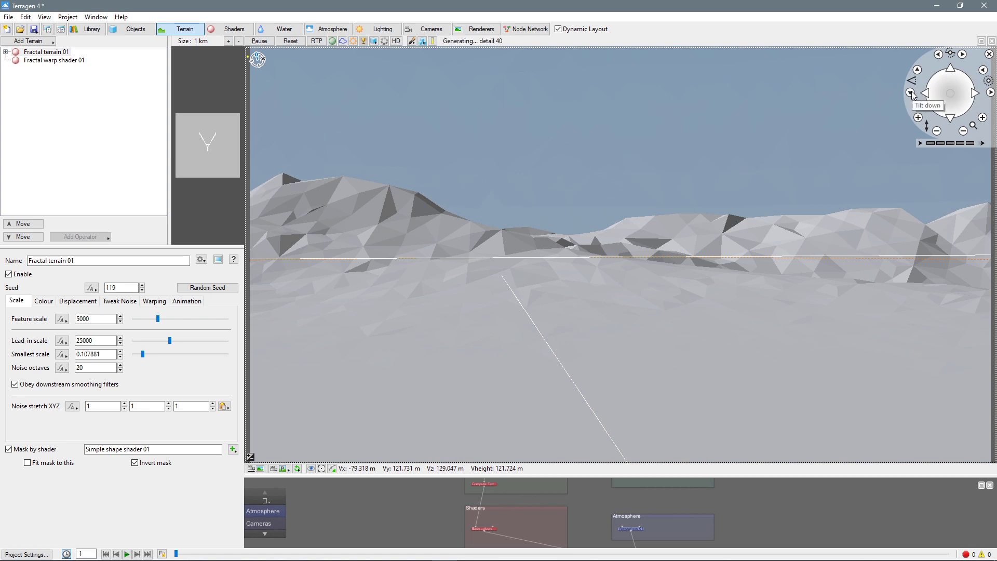
drag(918, 71, 918, 72)
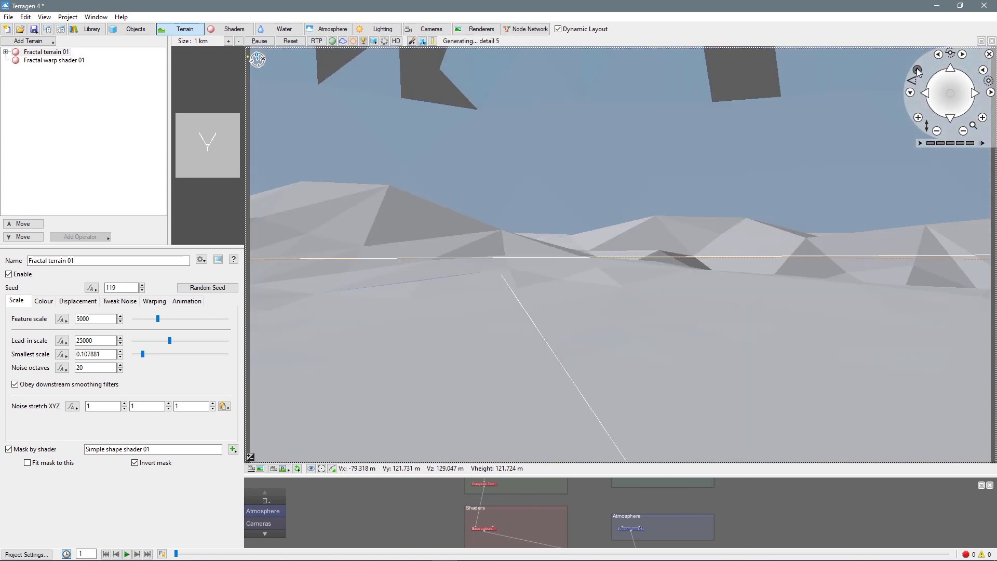
click(918, 70)
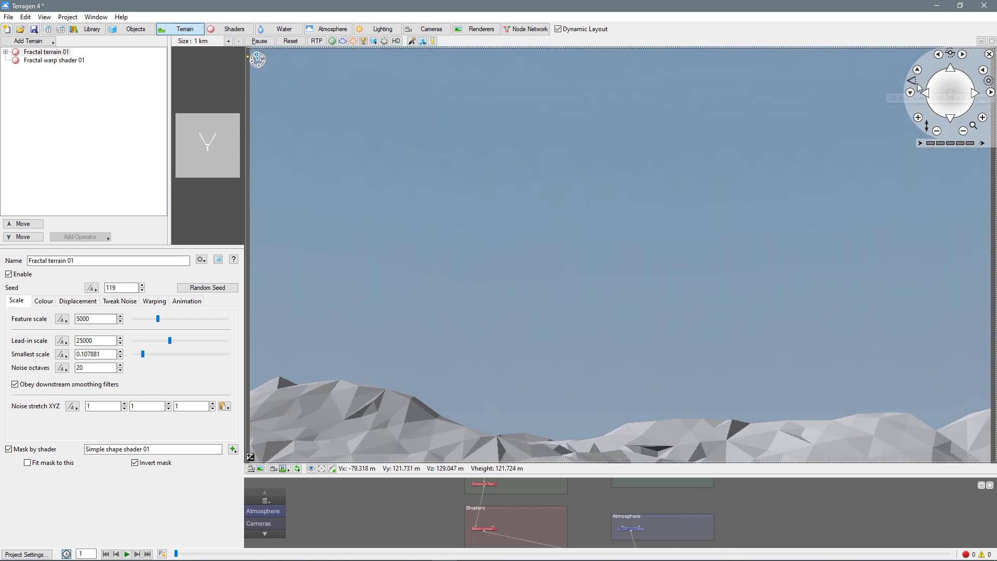
click(938, 54)
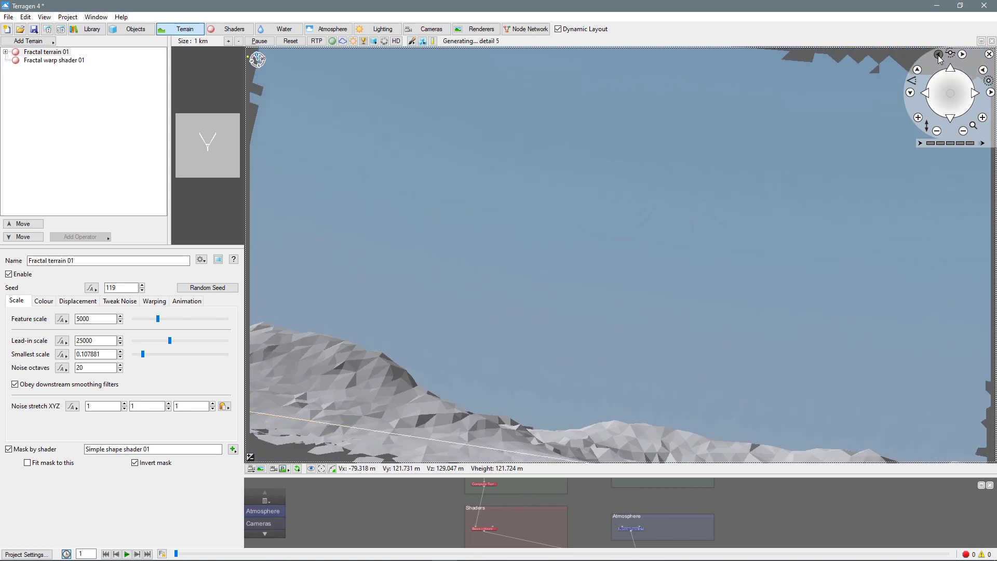
click(963, 55)
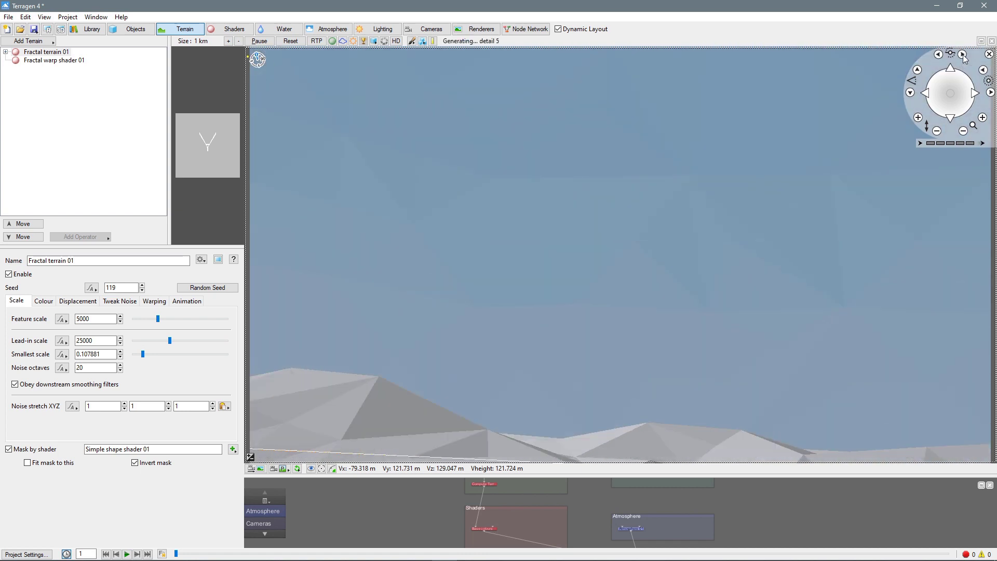
click(983, 70)
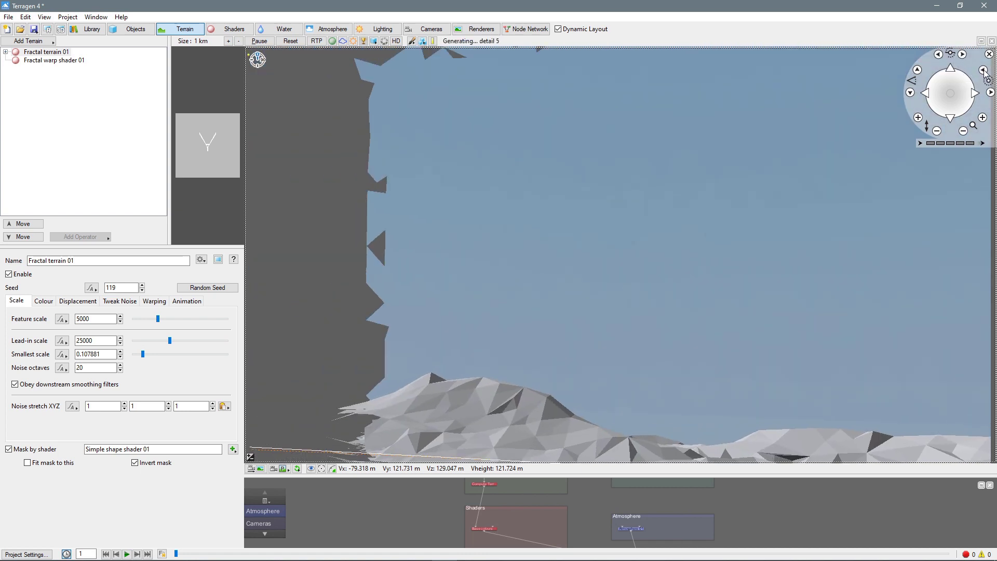
click(990, 93)
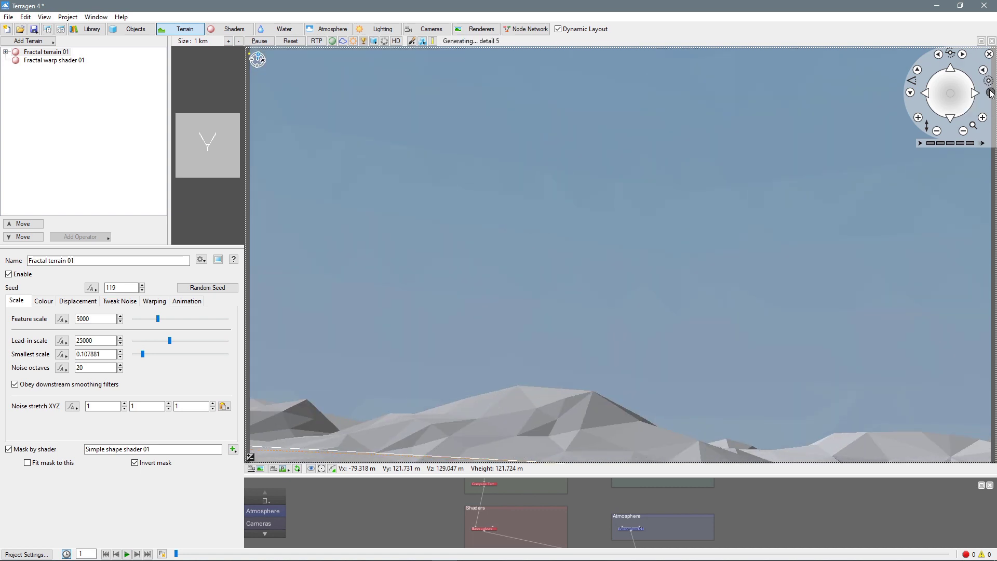
click(963, 131)
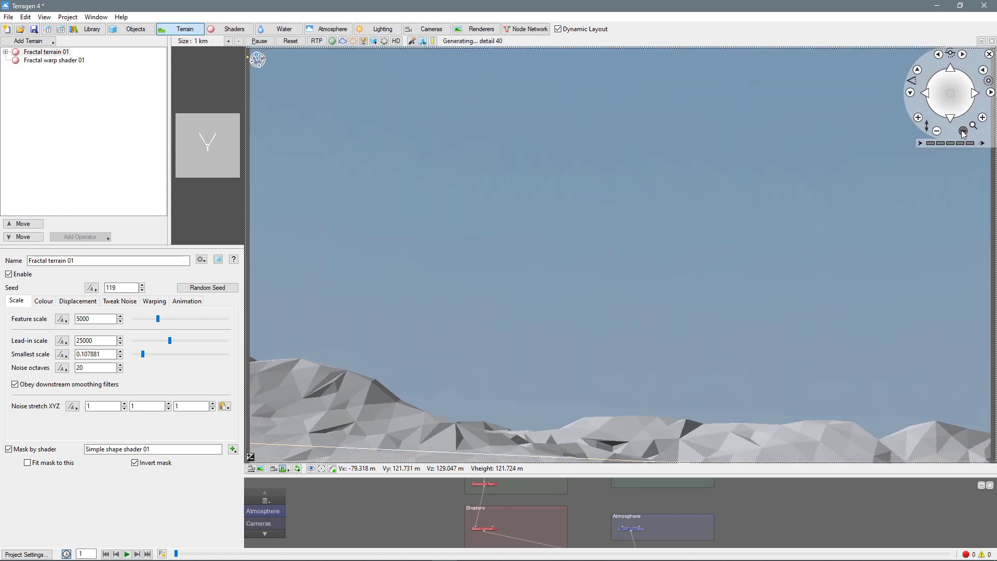
click(963, 131)
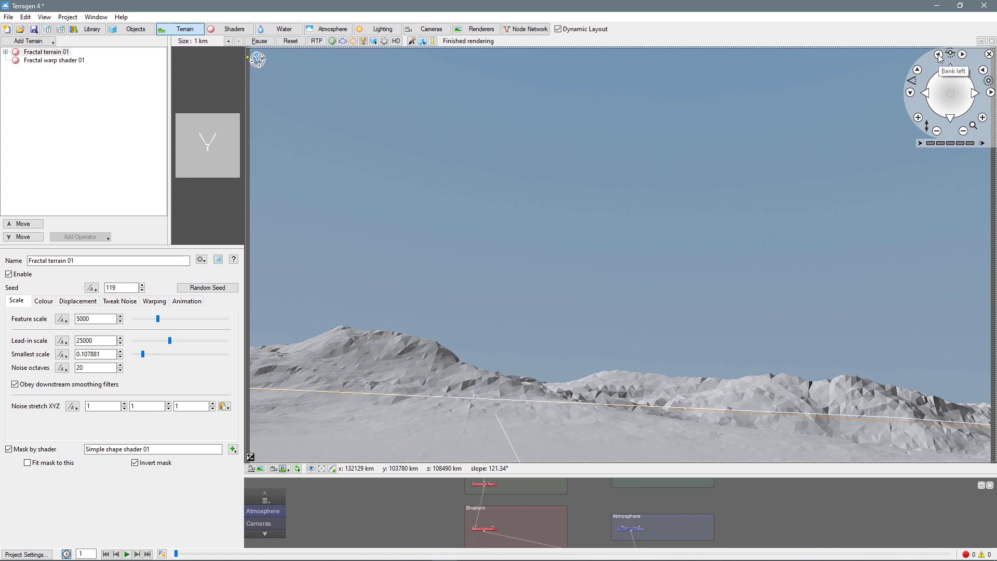
click(950, 67)
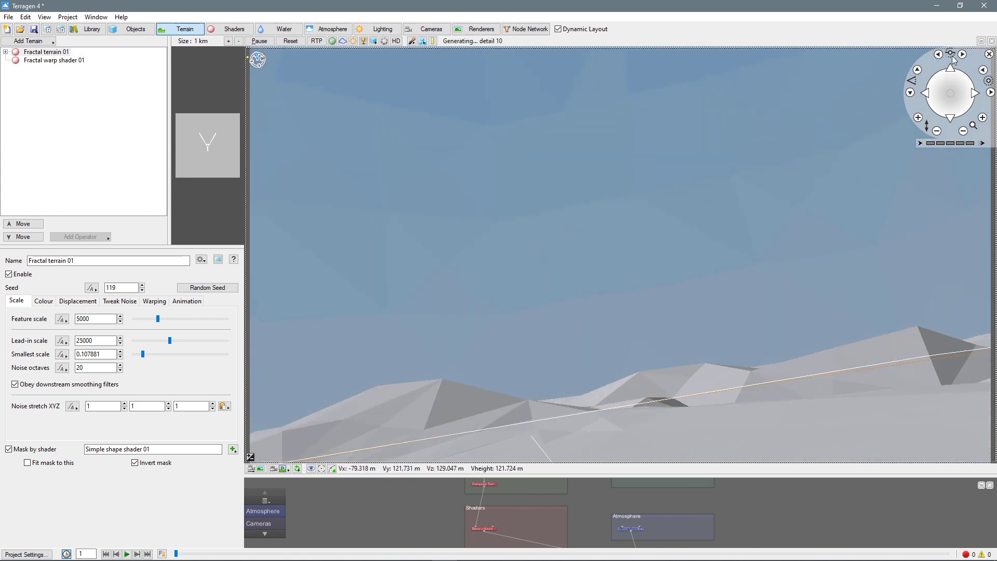
Level the horizon and bring the camera down close over the terrain with sky filling most of the view
click(938, 55)
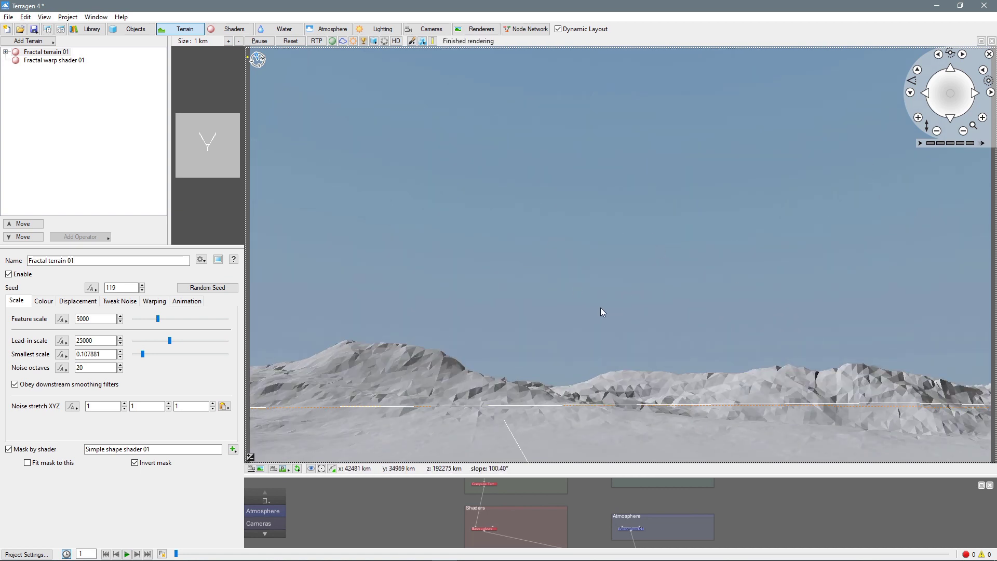
drag(601, 312, 636, 296)
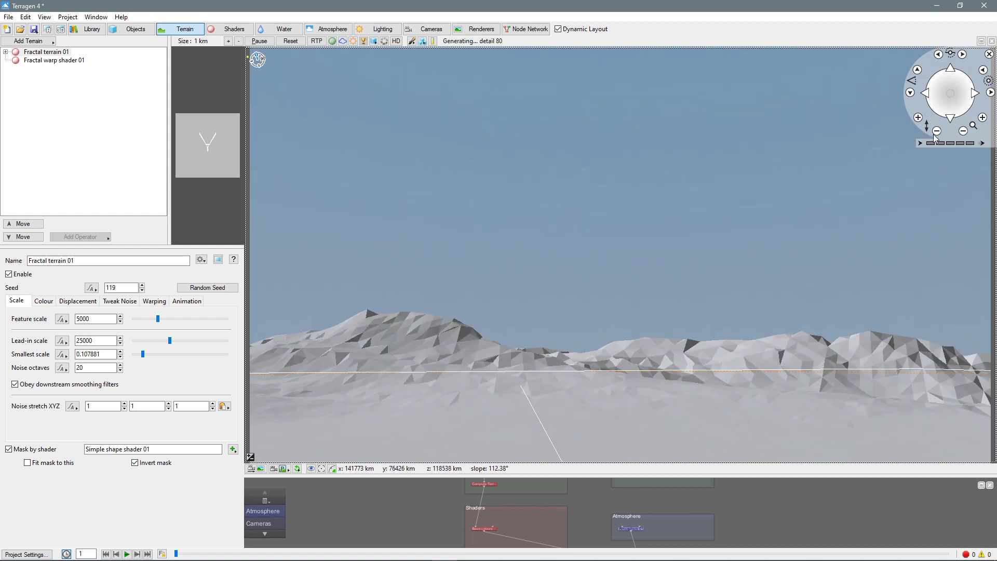
click(918, 118)
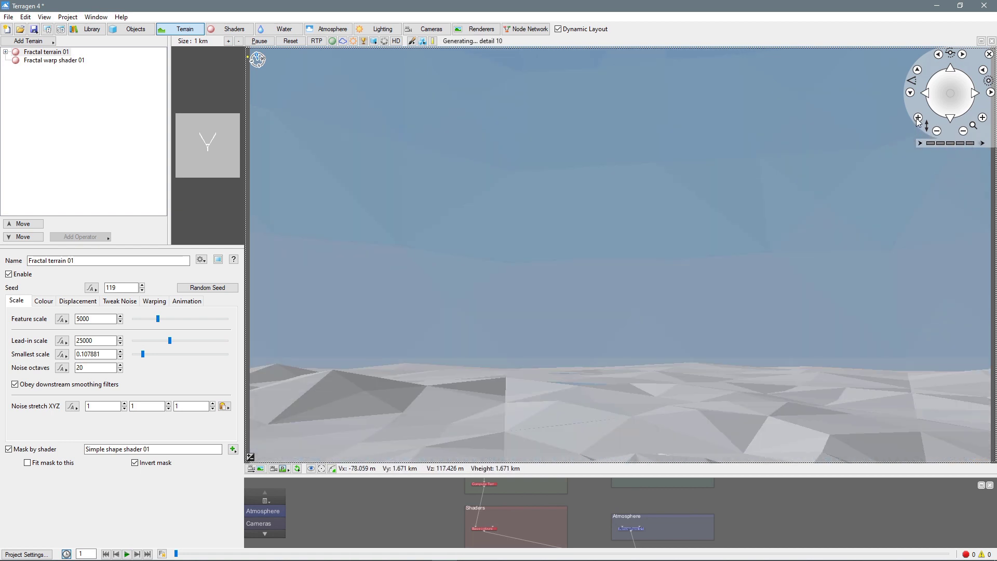
click(946, 108)
click(950, 119)
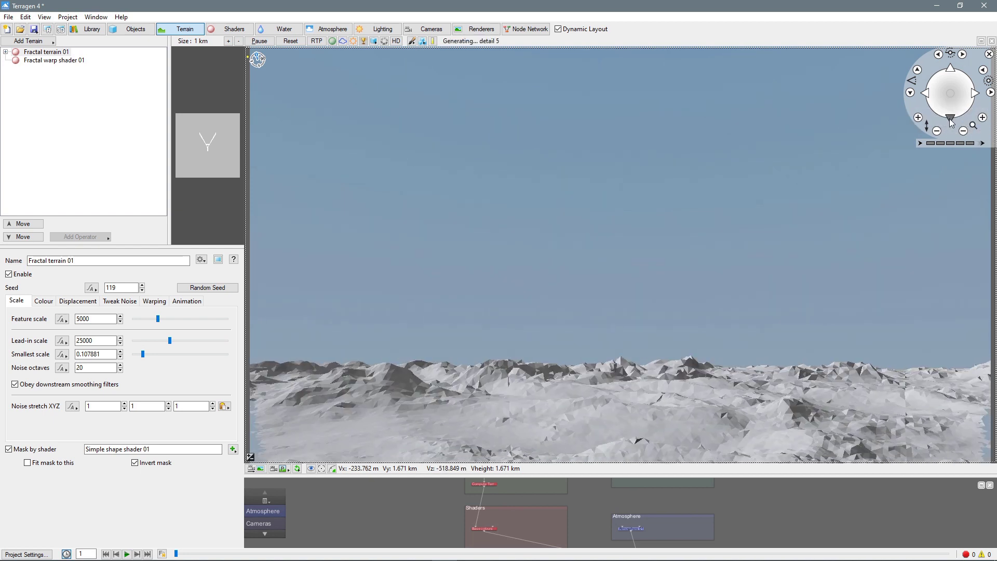
click(949, 118)
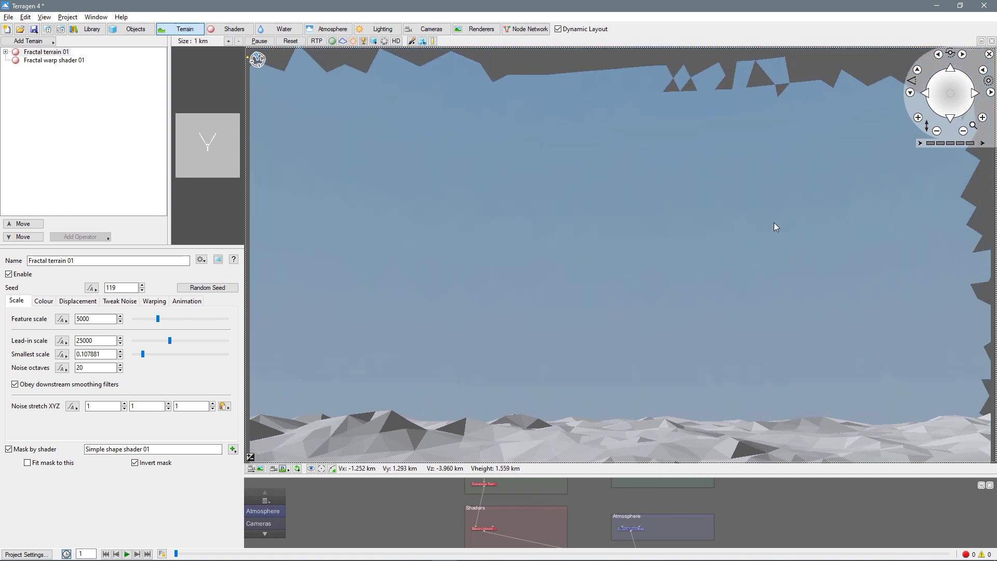
drag(774, 227, 568, 335)
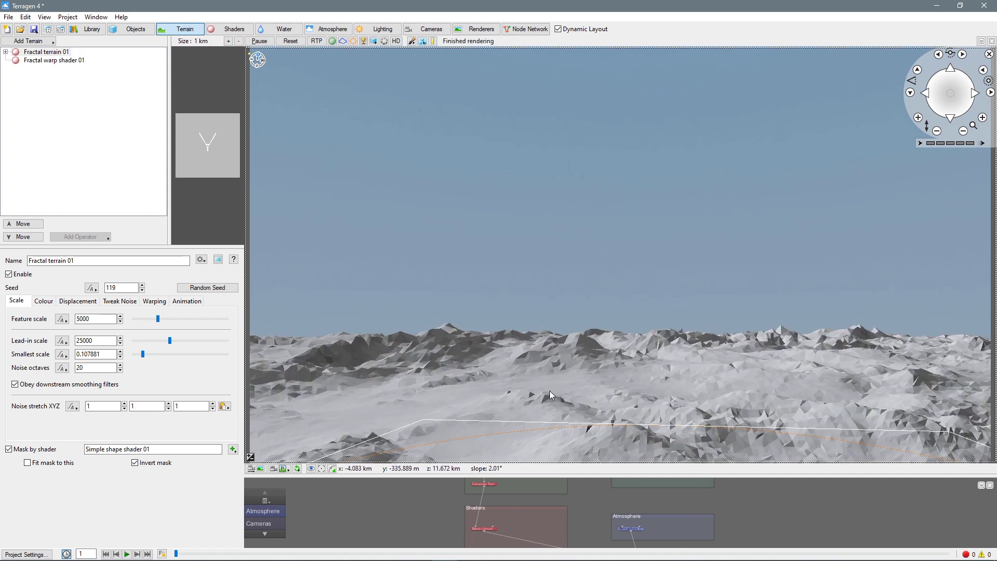
Tilt the camera onto the rugged terrain and move forward at about 3 km altitude toward the horizon
drag(546, 369, 515, 430)
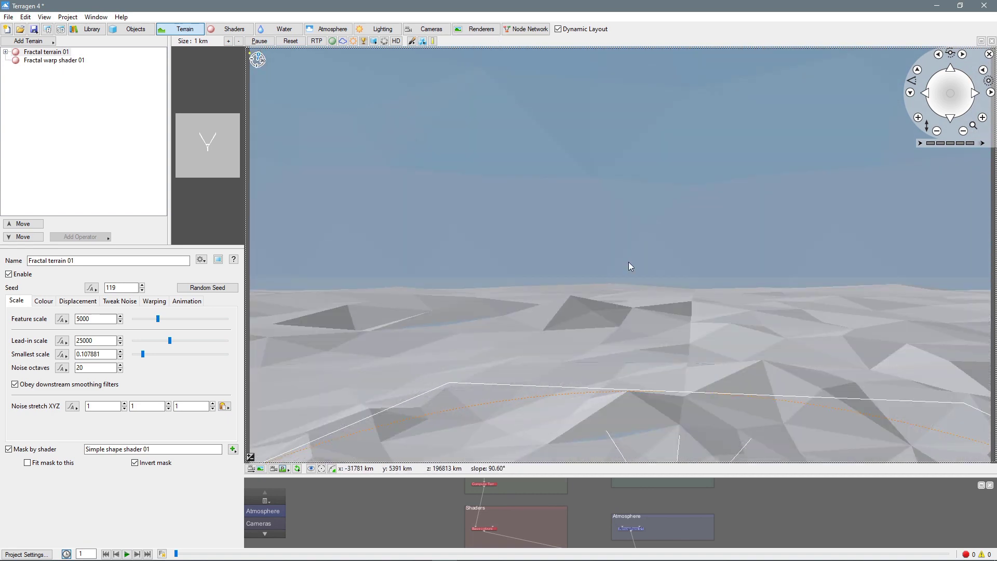
drag(628, 266, 737, 366)
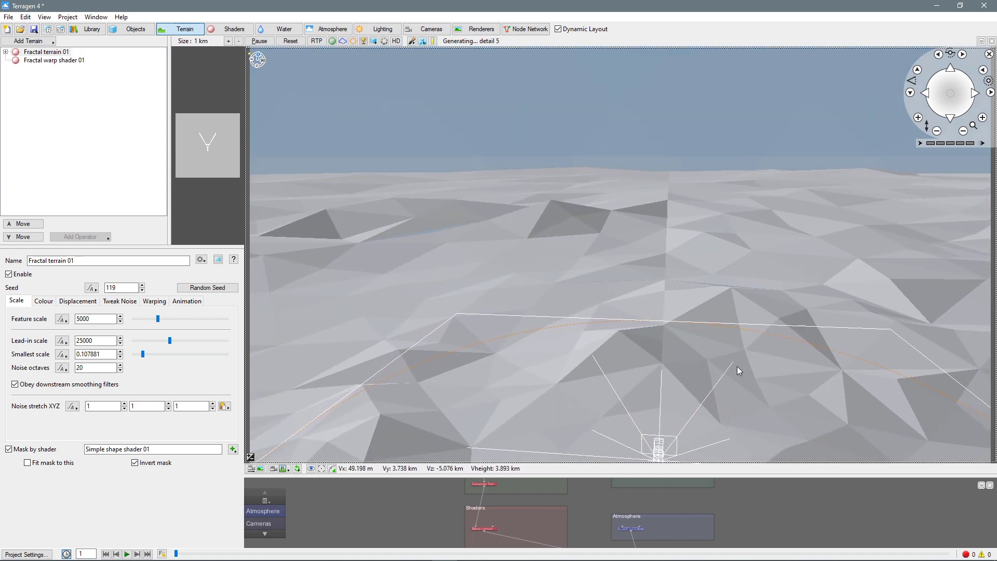
drag(740, 321, 764, 317)
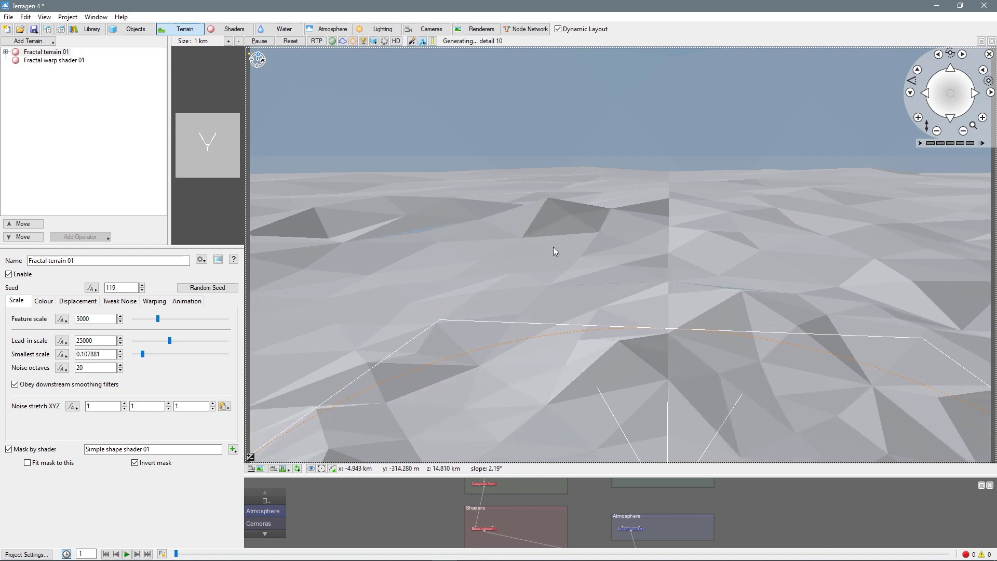
drag(553, 247, 519, 149)
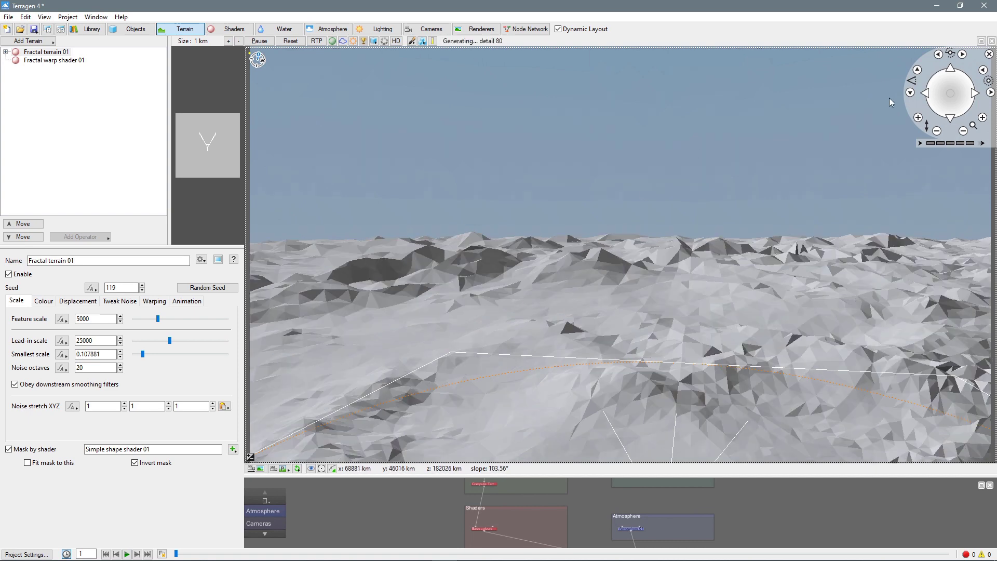
drag(953, 75, 927, 95)
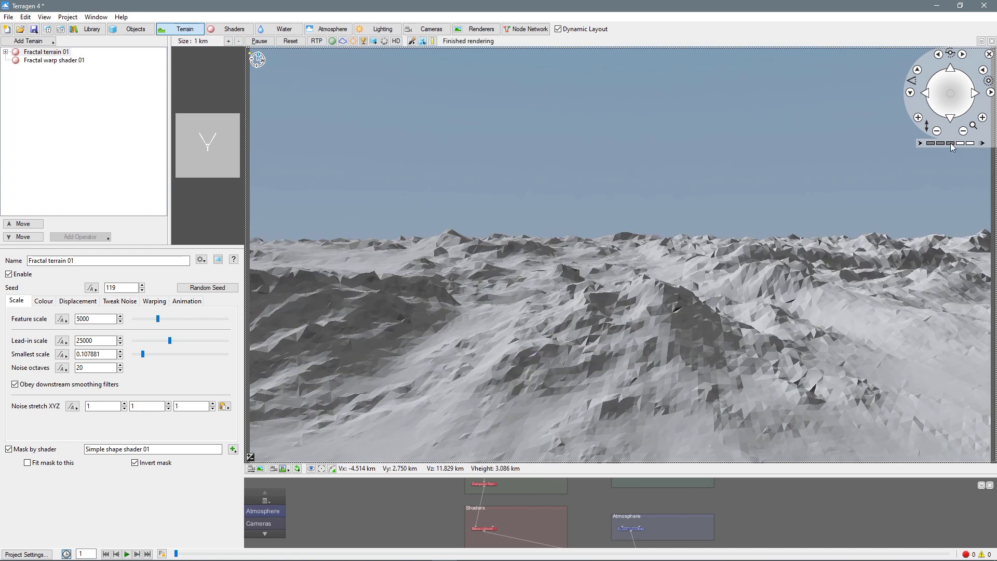
Lower the camera and advance it toward the mountains, stepping back slightly at the end
click(951, 120)
click(937, 130)
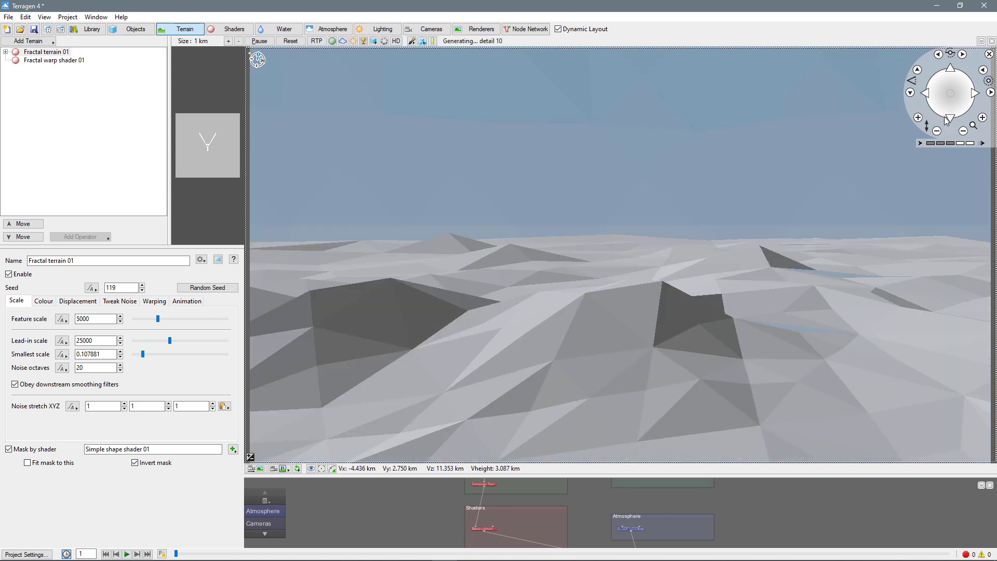
click(936, 130)
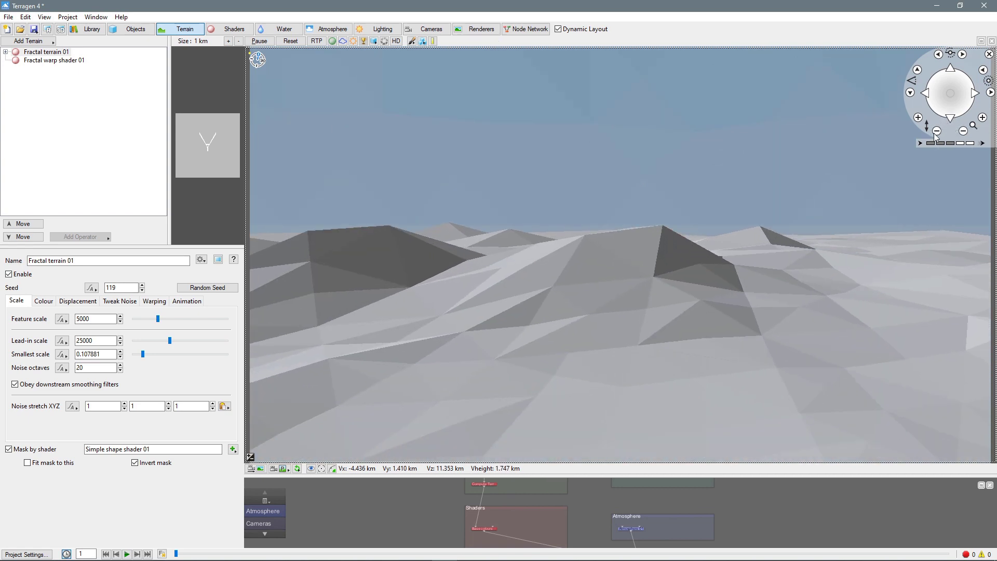
click(937, 130)
click(937, 130)
click(951, 69)
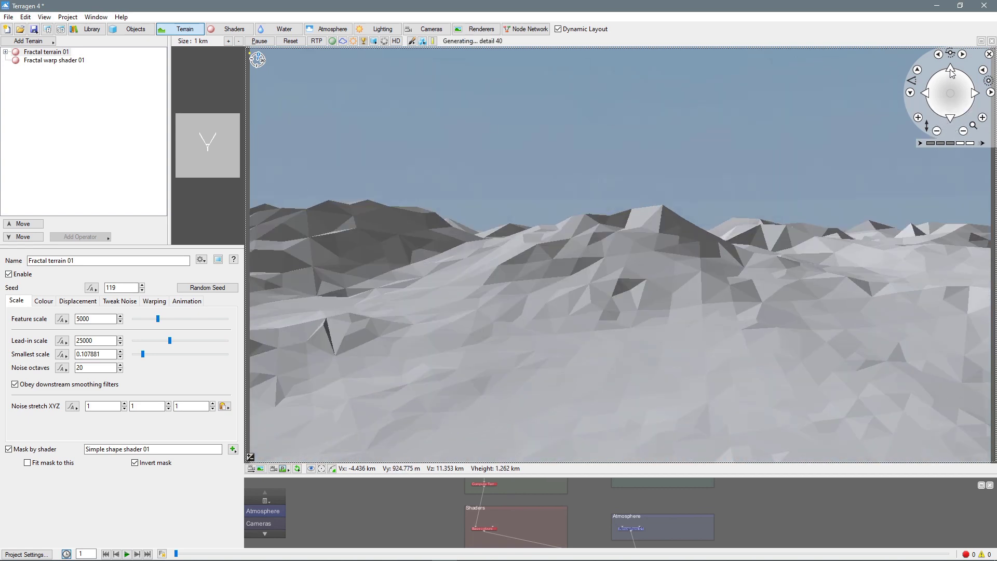
click(950, 69)
click(950, 69)
click(950, 69)
click(950, 69)
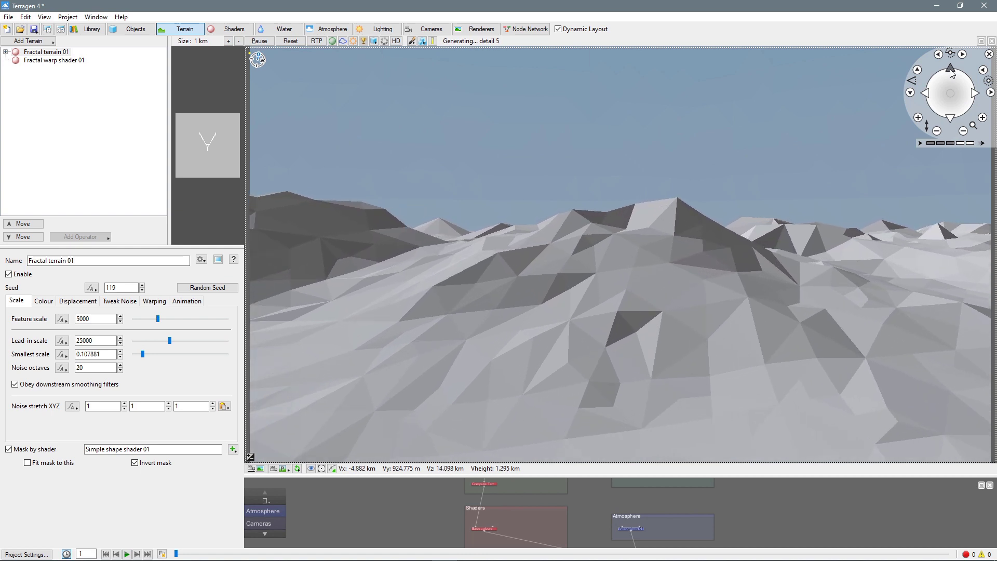
click(950, 69)
click(951, 69)
click(950, 69)
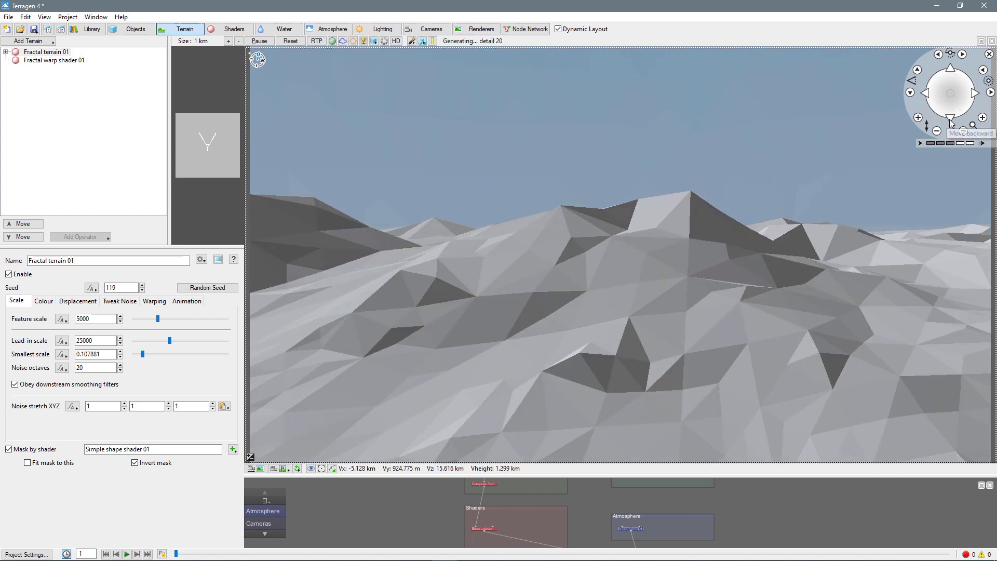
click(949, 119)
click(949, 119)
click(936, 131)
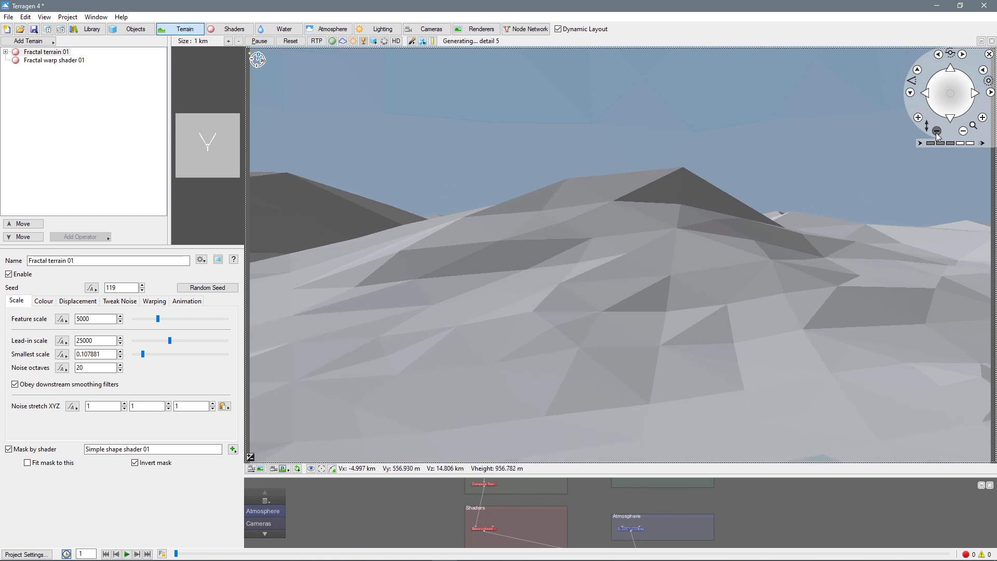
click(936, 131)
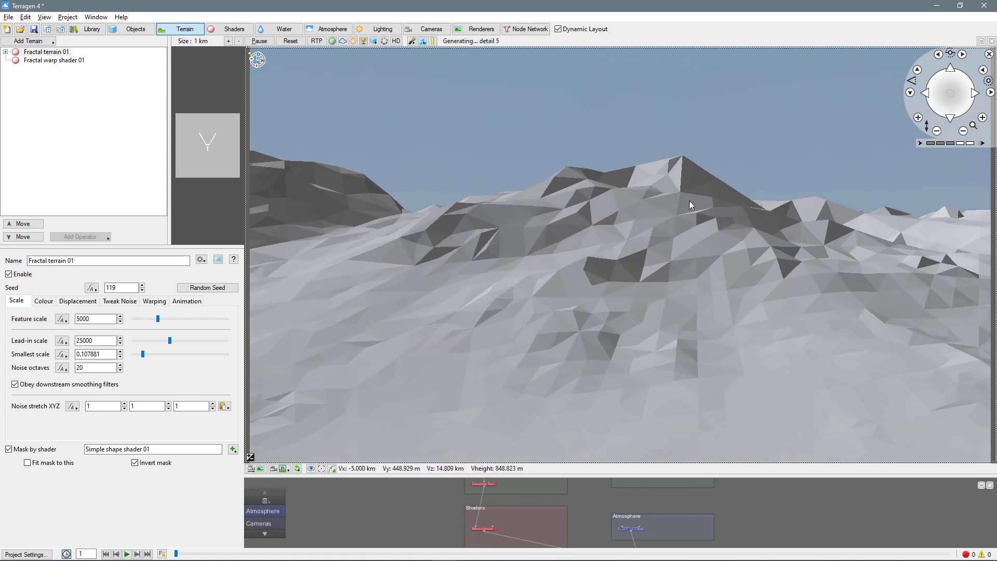
Pitch, raise and turn the camera so the close ridge stands against the sky
middle_drag(690, 201, 689, 74)
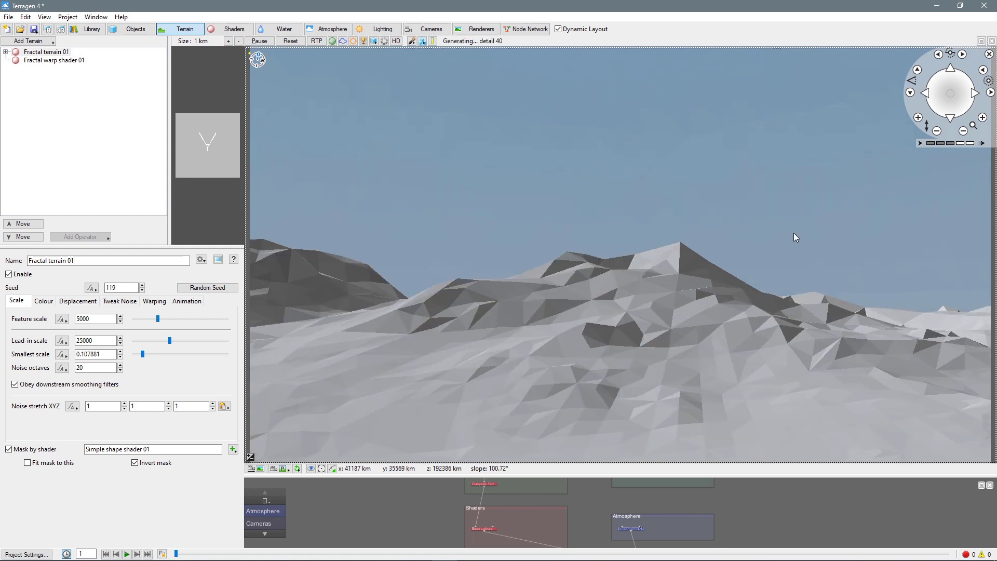
middle_drag(741, 235, 739, 344)
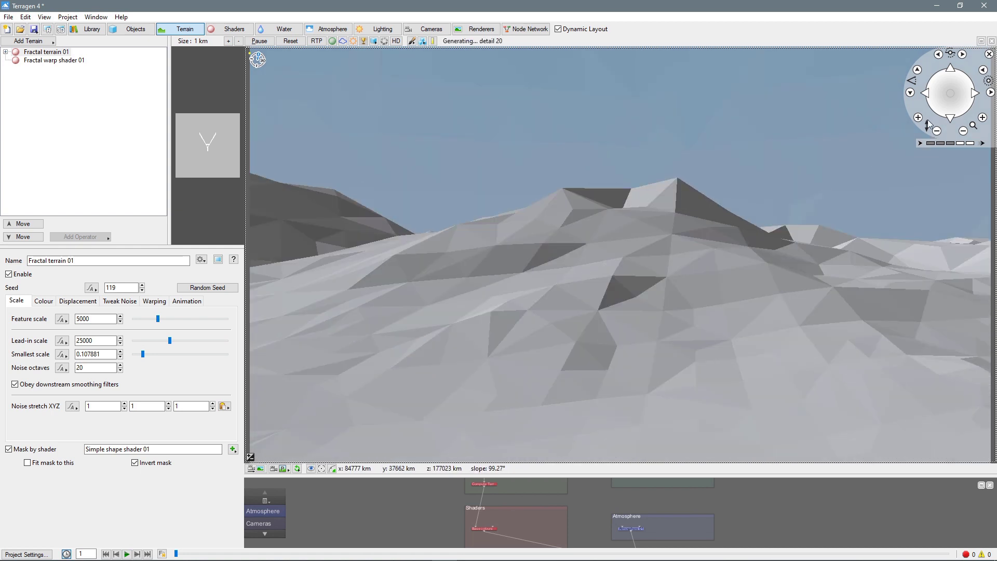
click(918, 118)
click(918, 118)
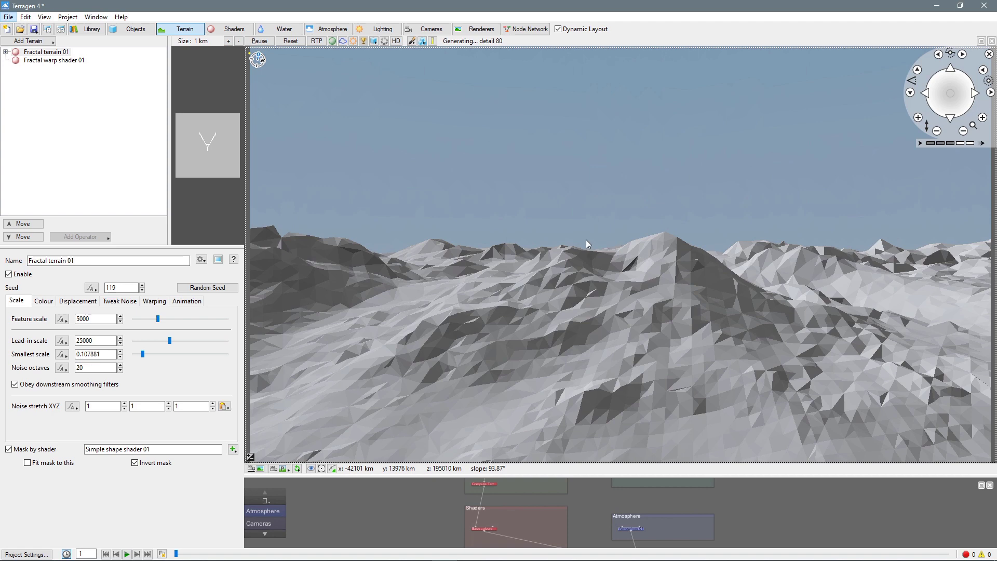
drag(587, 237, 407, 221)
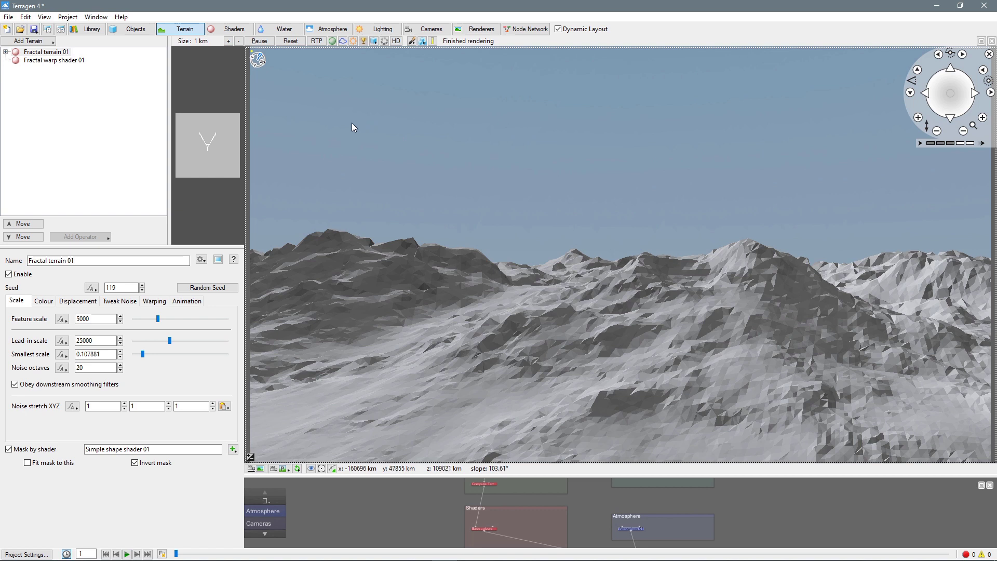
Select Atmosphere 01 and reduce its haze density from 1 to 0.306
click(332, 30)
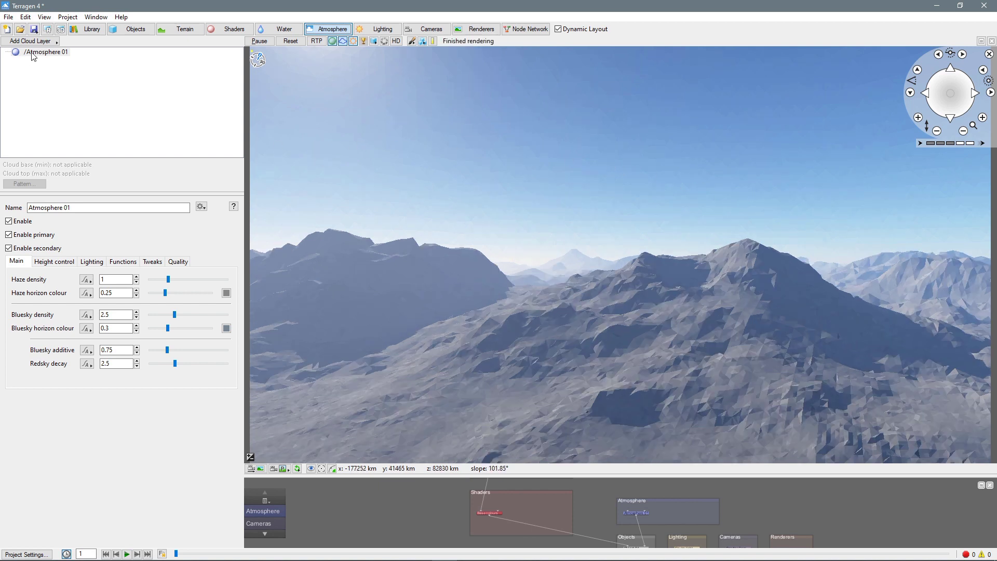
click(52, 52)
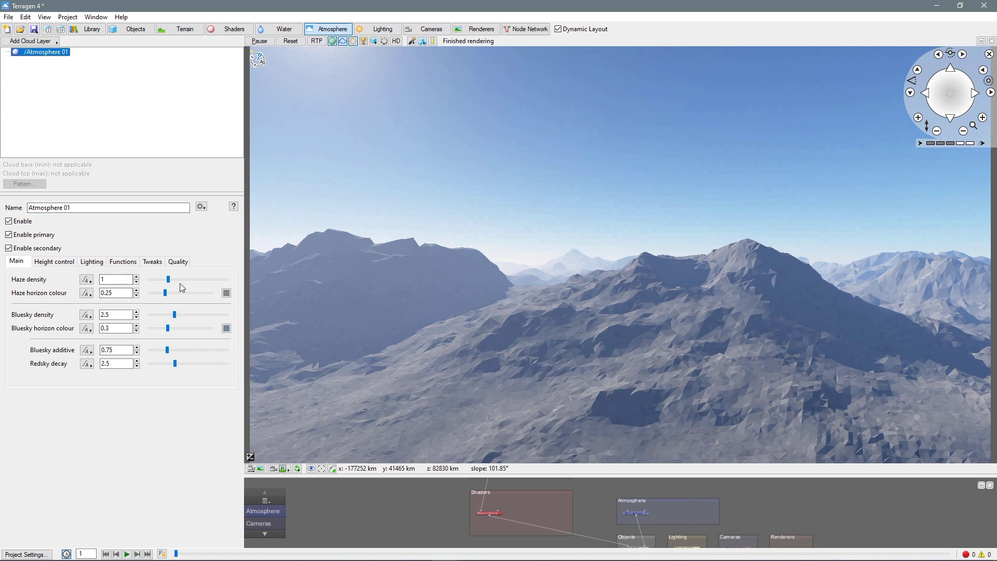
drag(168, 281, 190, 280)
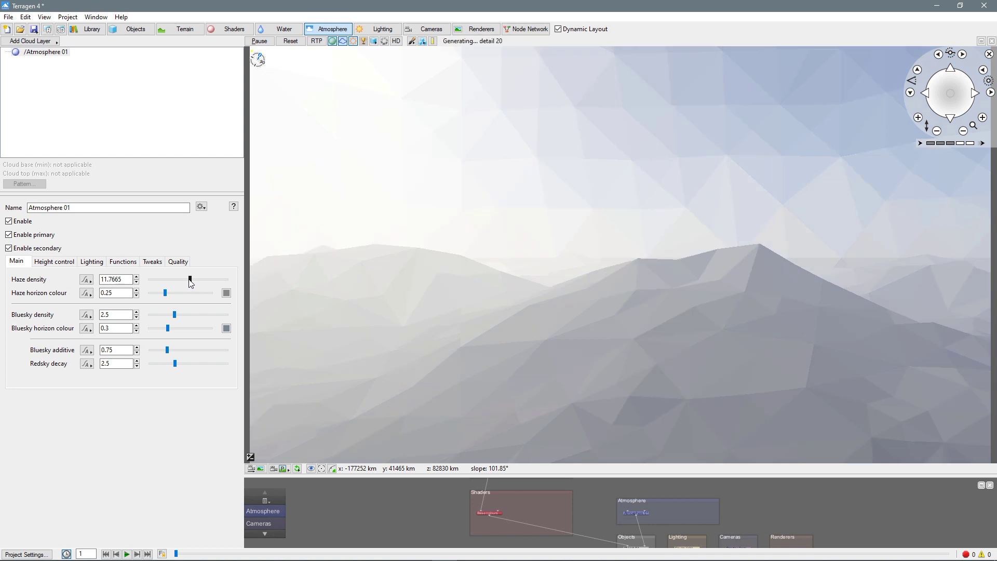
drag(190, 281, 161, 284)
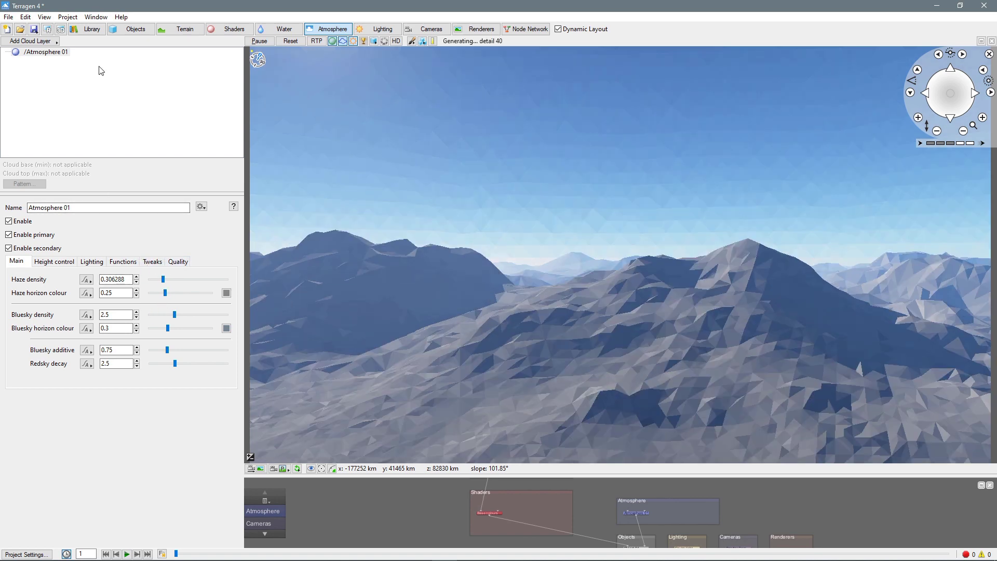
Add a High-level: Cirrus (2D) cloud layer and switch the preview to ray-traced rendering
click(59, 43)
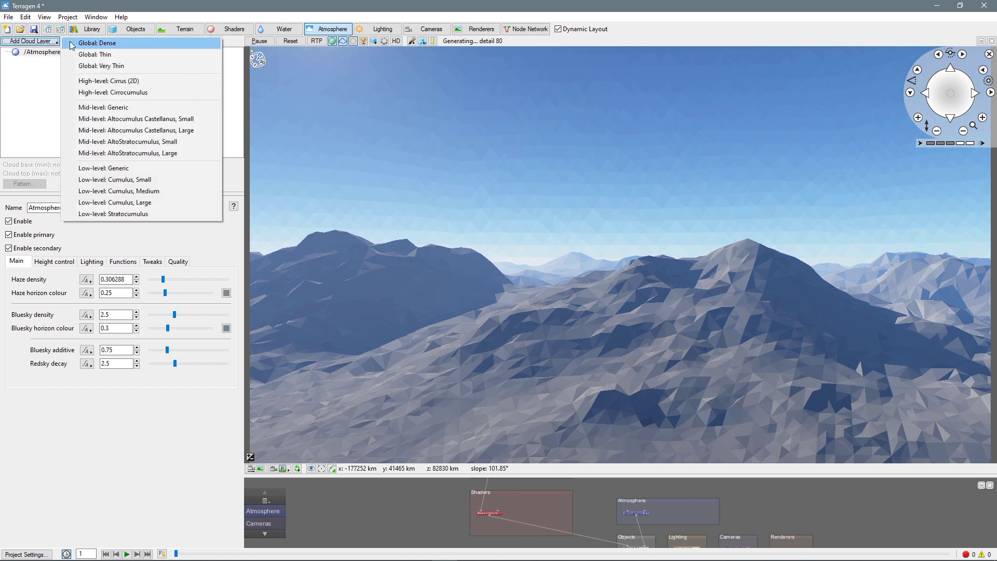
click(134, 82)
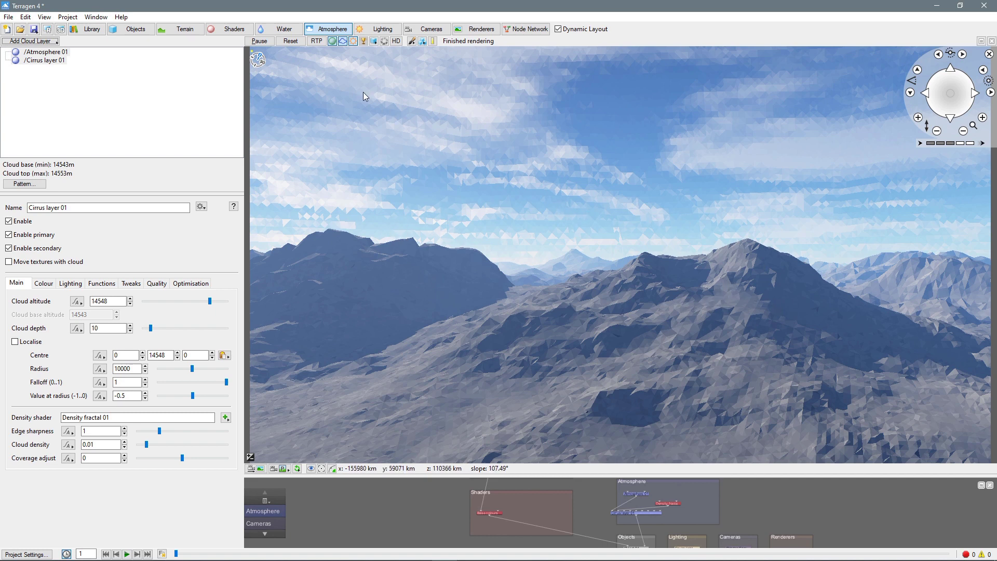
click(315, 40)
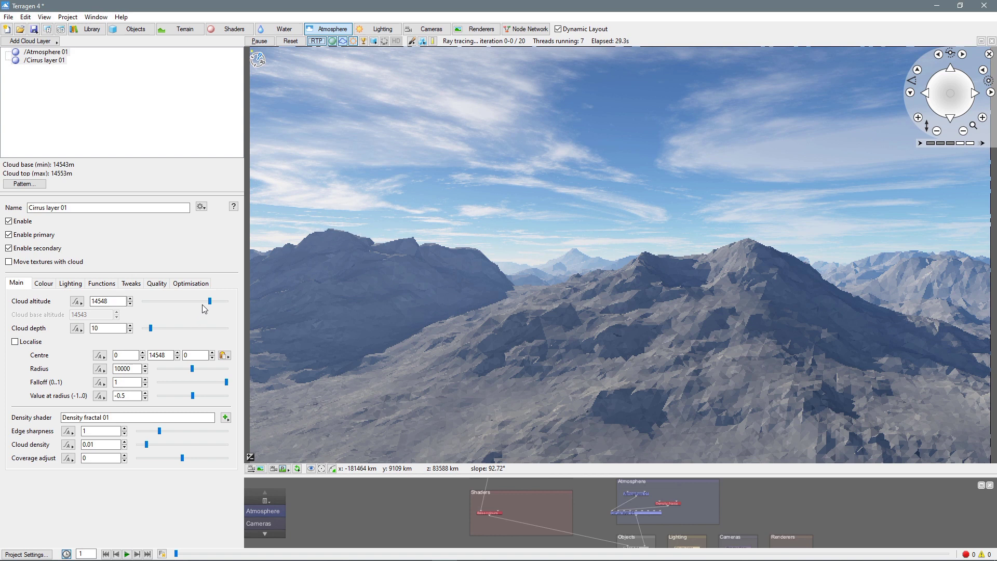
Set Cirrus layer 01's cloud altitude to 12191 m and cloud depth to 4.12766
drag(209, 302, 164, 301)
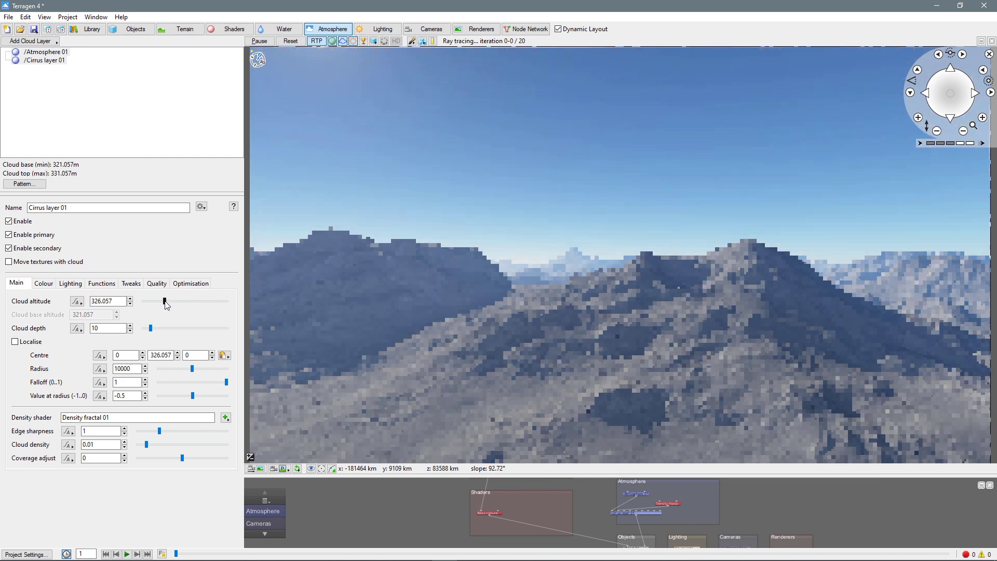
drag(165, 301, 222, 306)
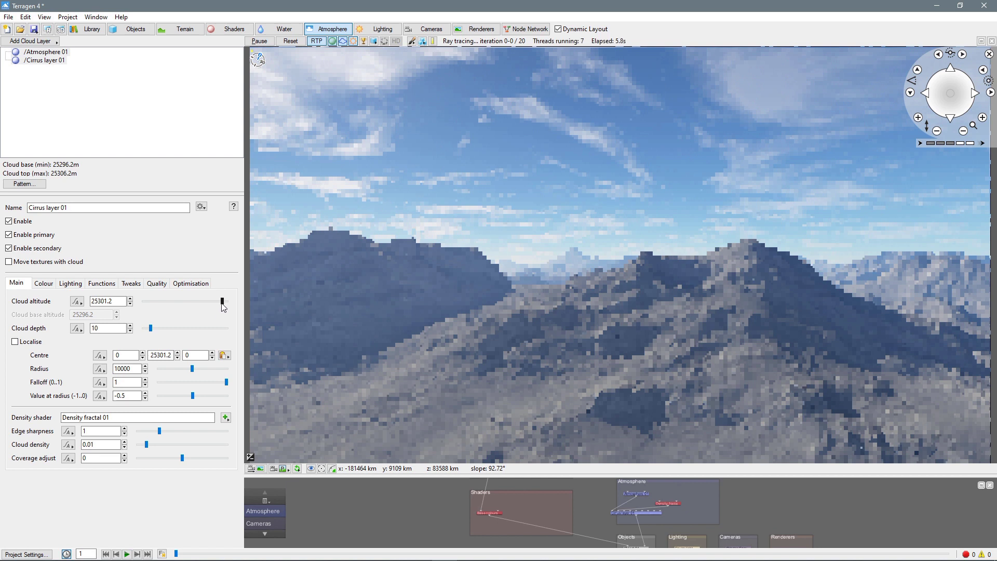
drag(222, 303, 206, 301)
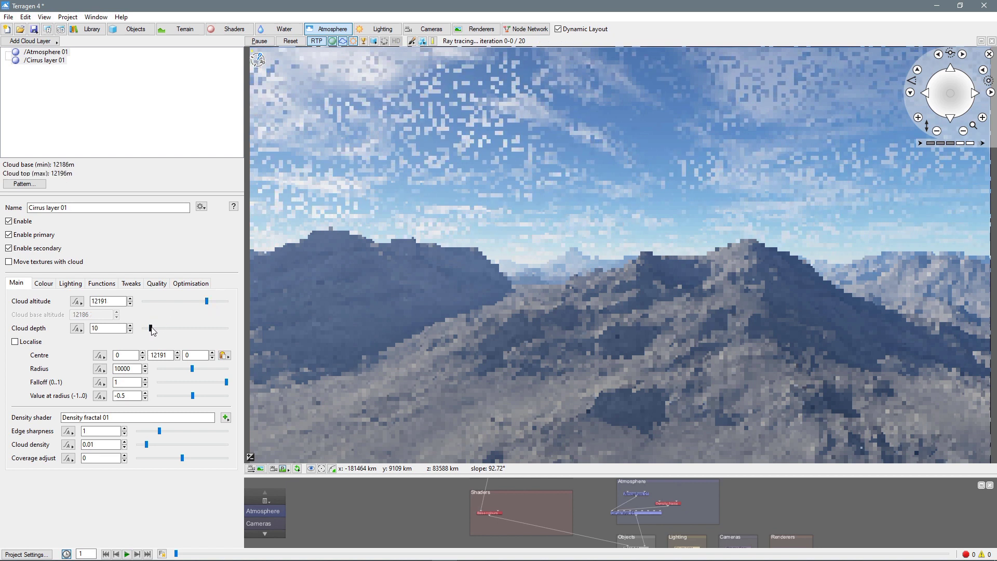
drag(152, 329, 176, 330)
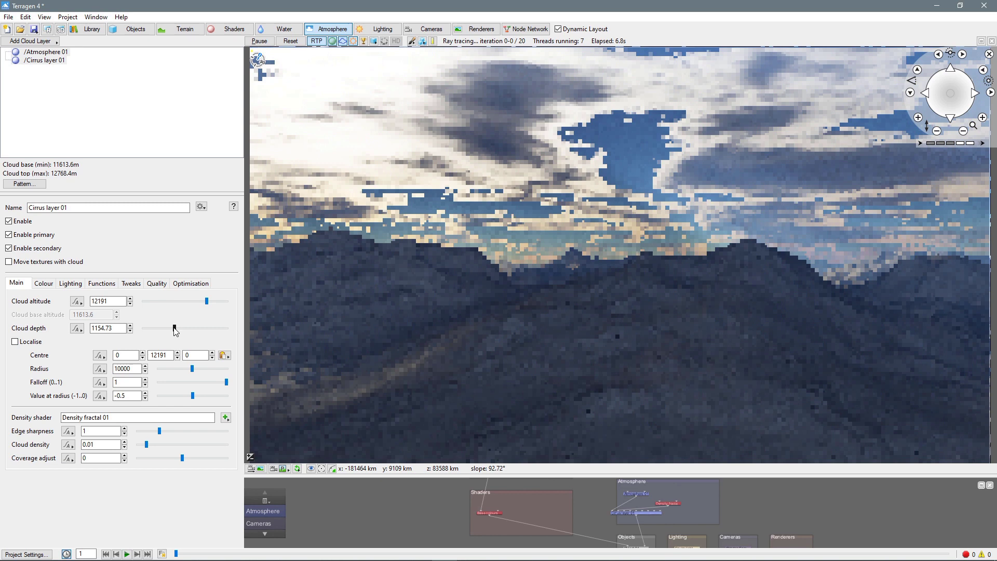
drag(159, 328, 149, 328)
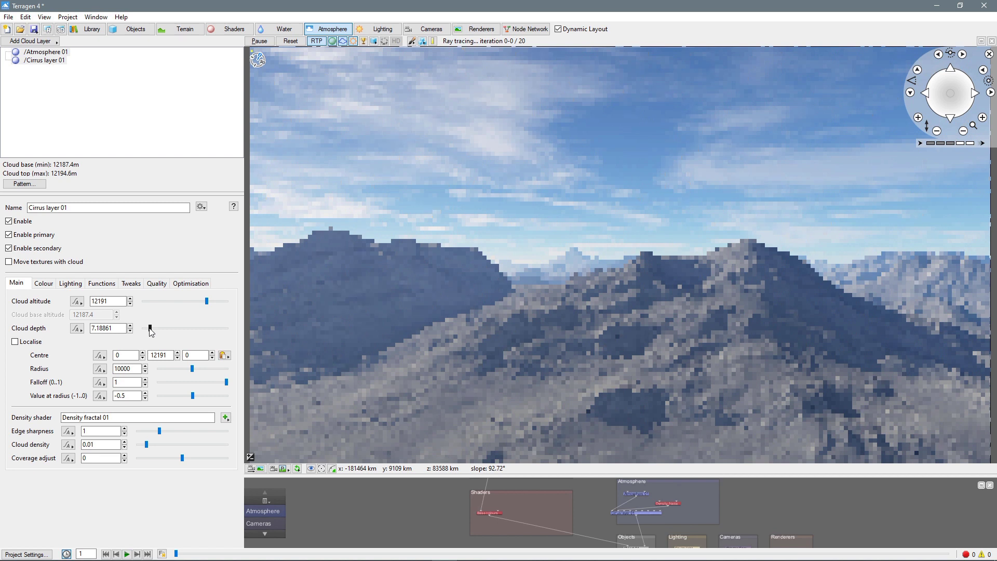
click(146, 328)
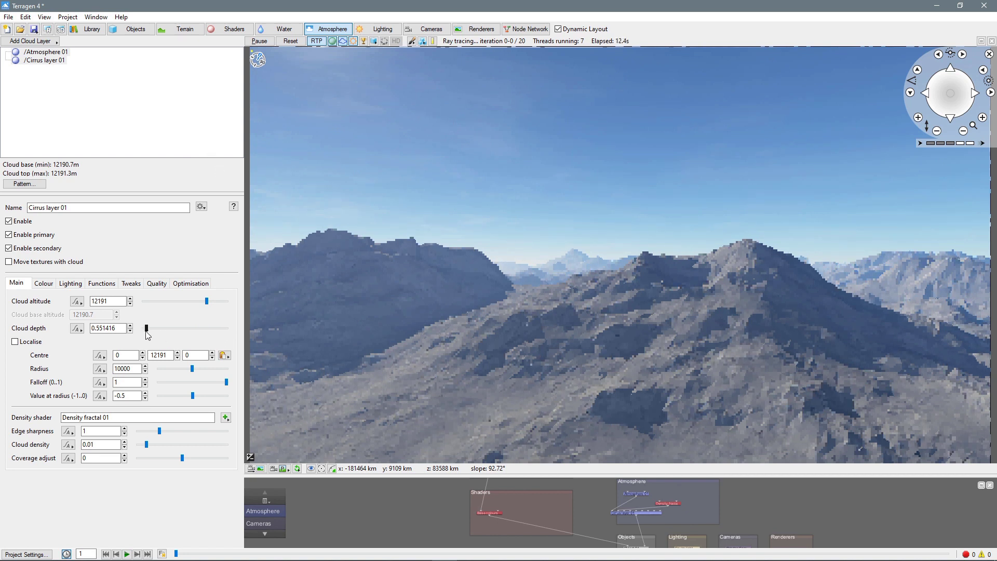
drag(147, 332, 149, 331)
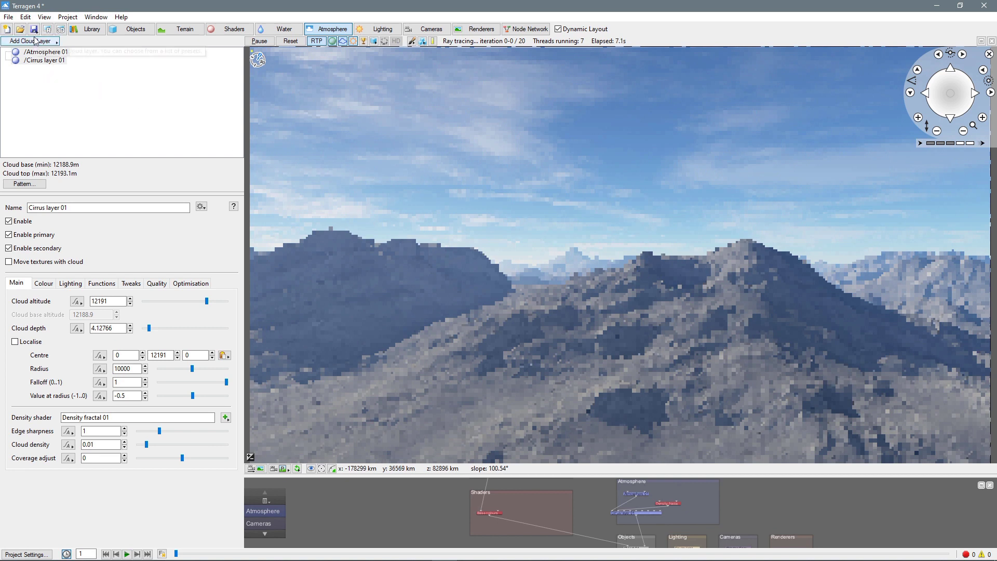
Add the Low-level: Cumulus, Small preset as the new Easy cloud 01 layer
click(51, 42)
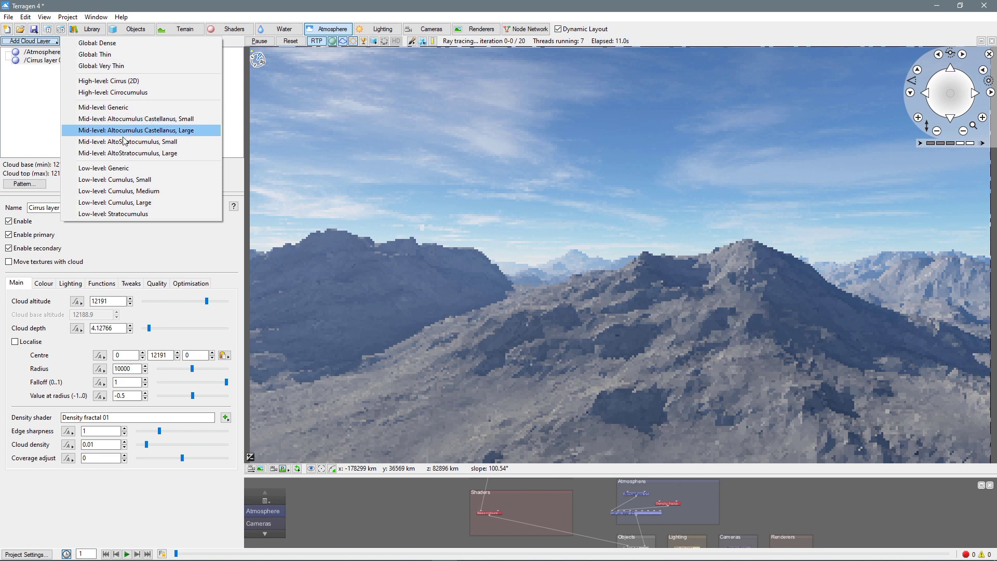
click(146, 180)
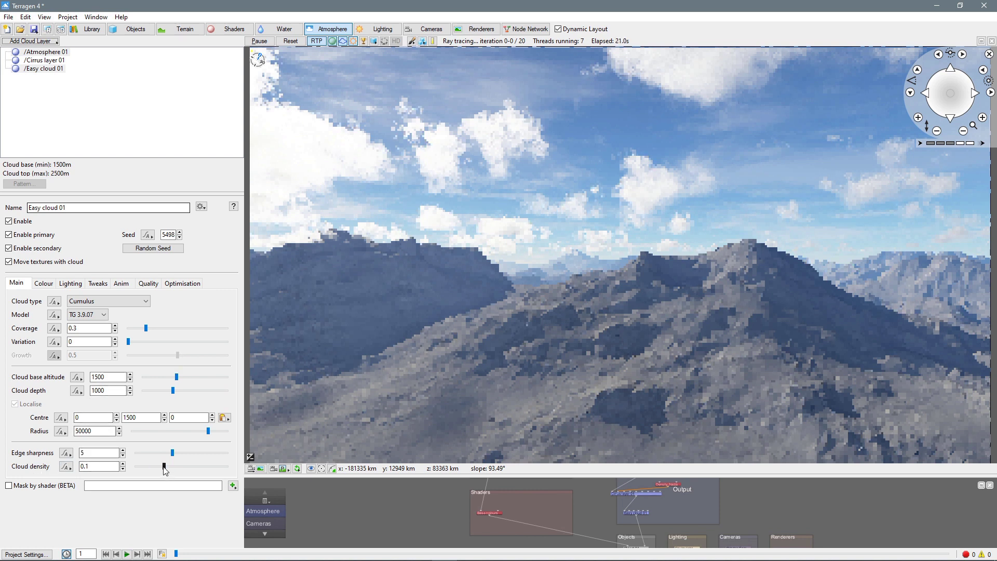
Set Easy cloud 01's cloud density to about 0.079 and its coverage to 0.36
drag(163, 466, 155, 467)
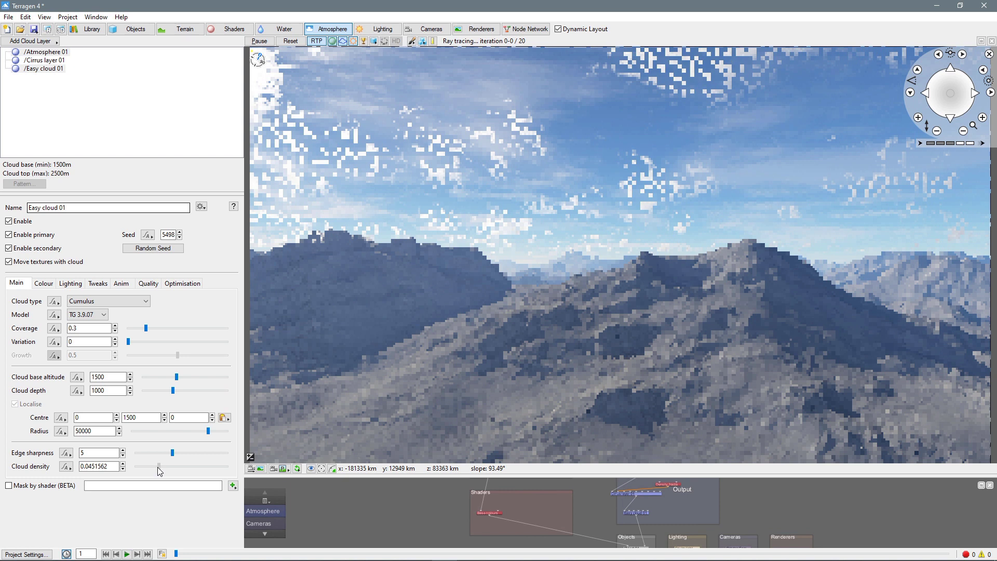
click(157, 467)
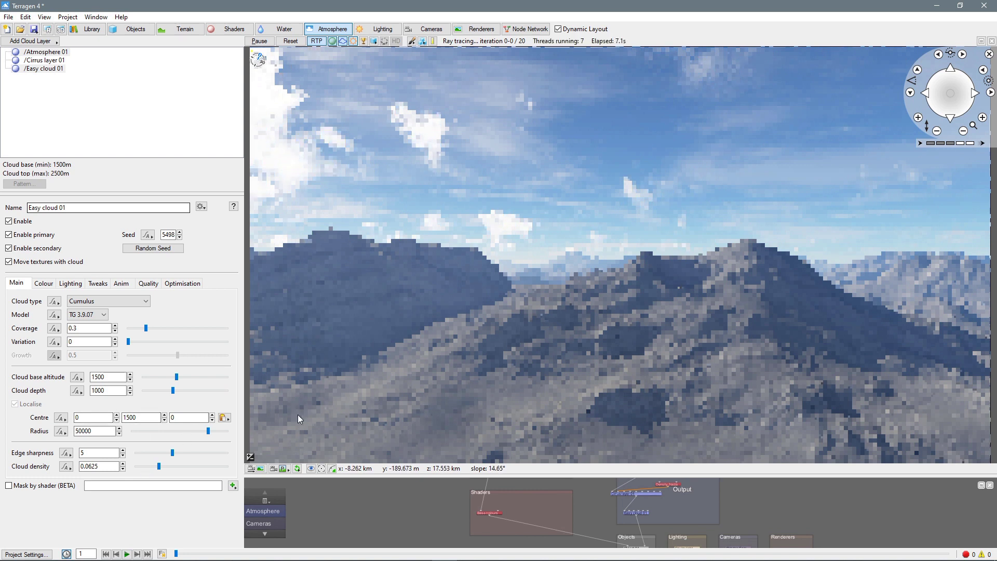
drag(159, 468, 161, 467)
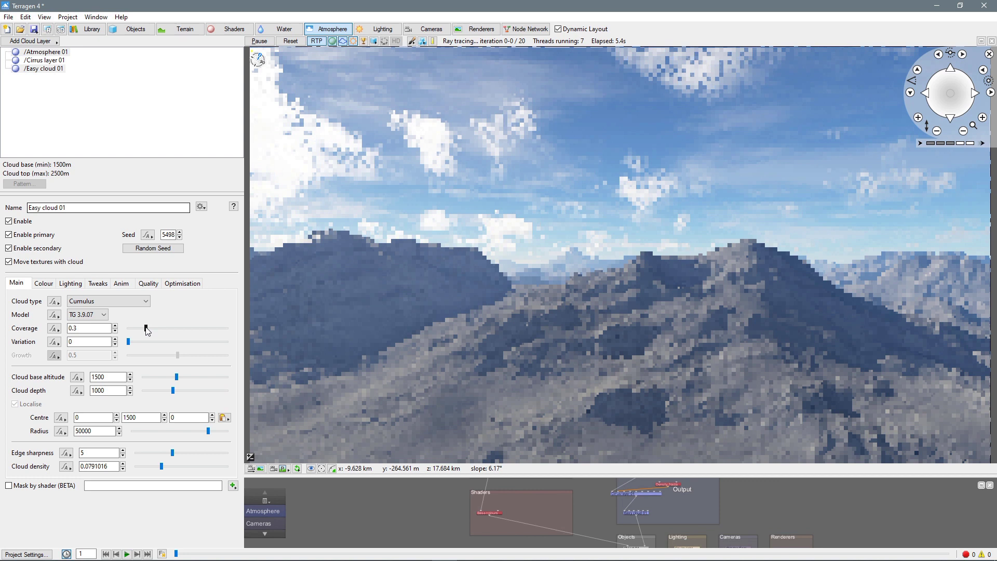
drag(146, 328, 145, 327)
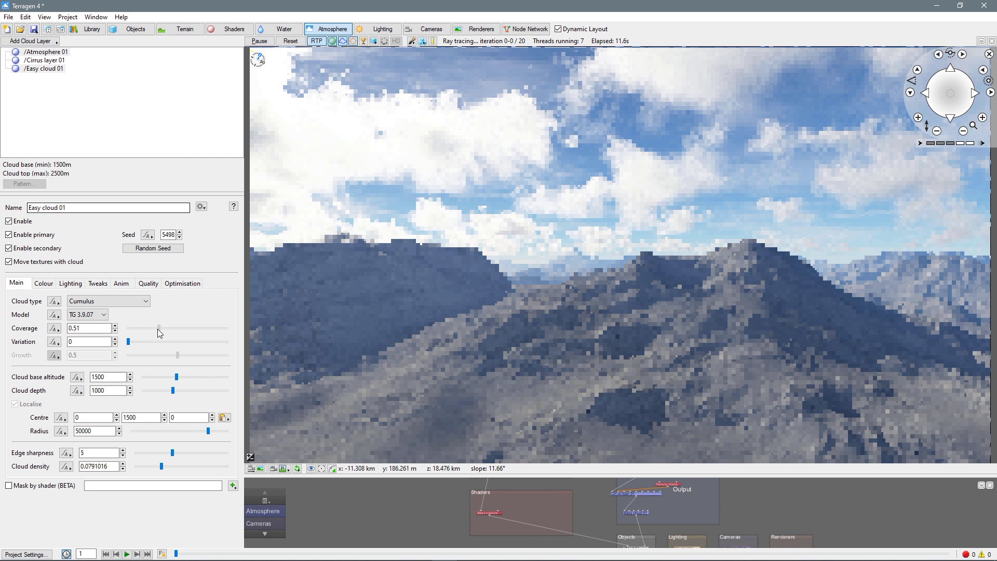
drag(158, 330, 152, 329)
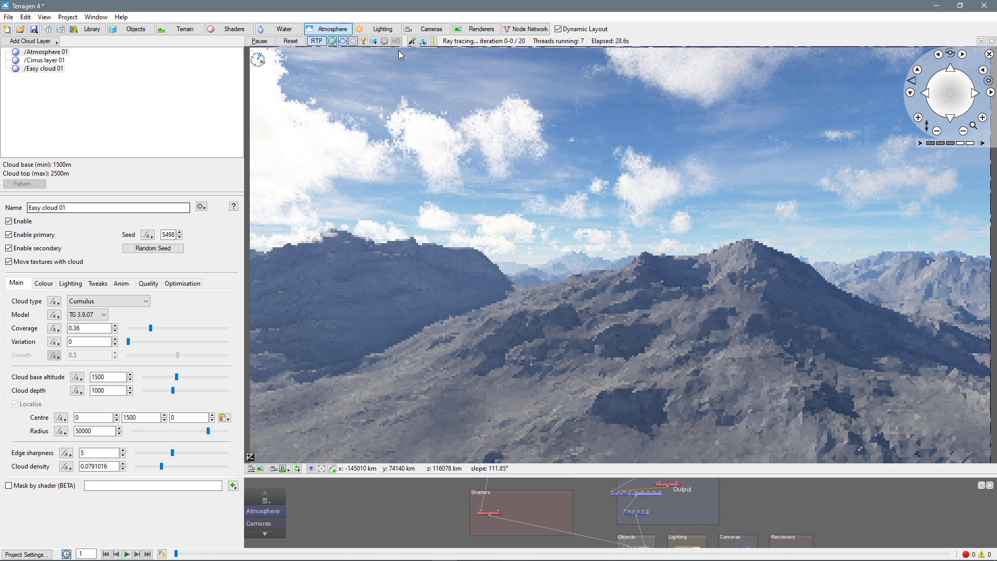
Show the Sunlight 01 settings (heading 300, elevation 25, strength 5) and turn RTP off
click(376, 30)
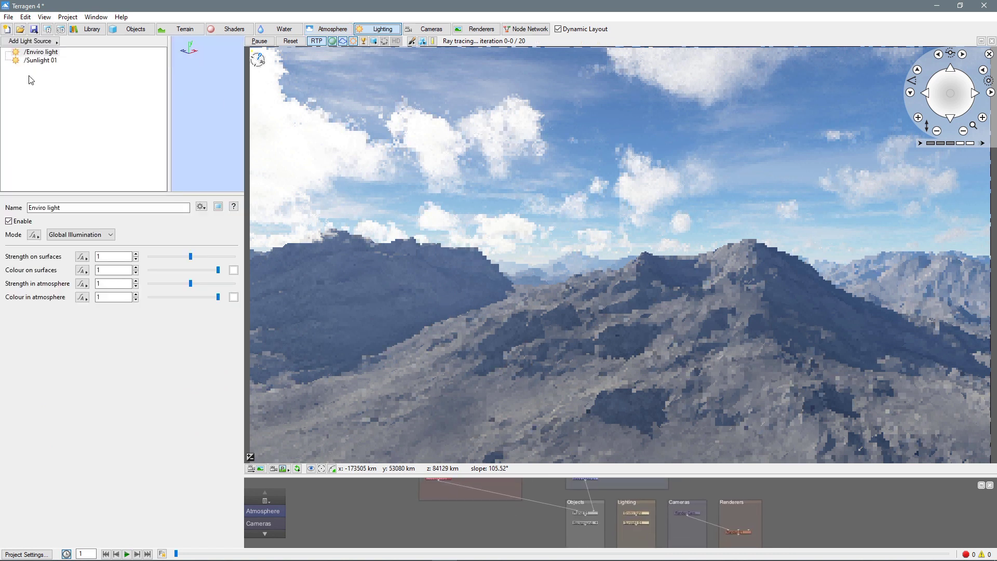
click(41, 60)
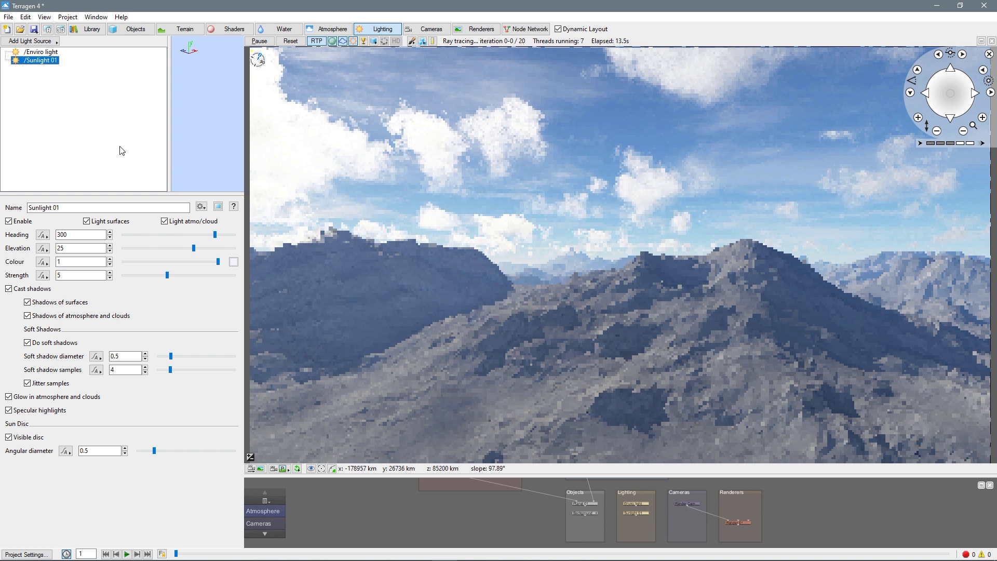
click(318, 42)
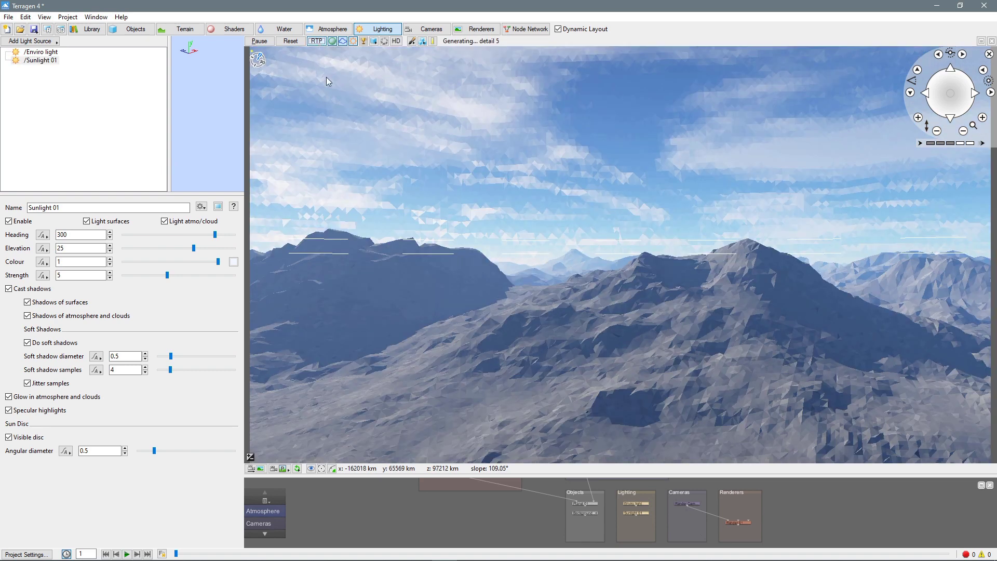
scroll(763, 276, down, 3)
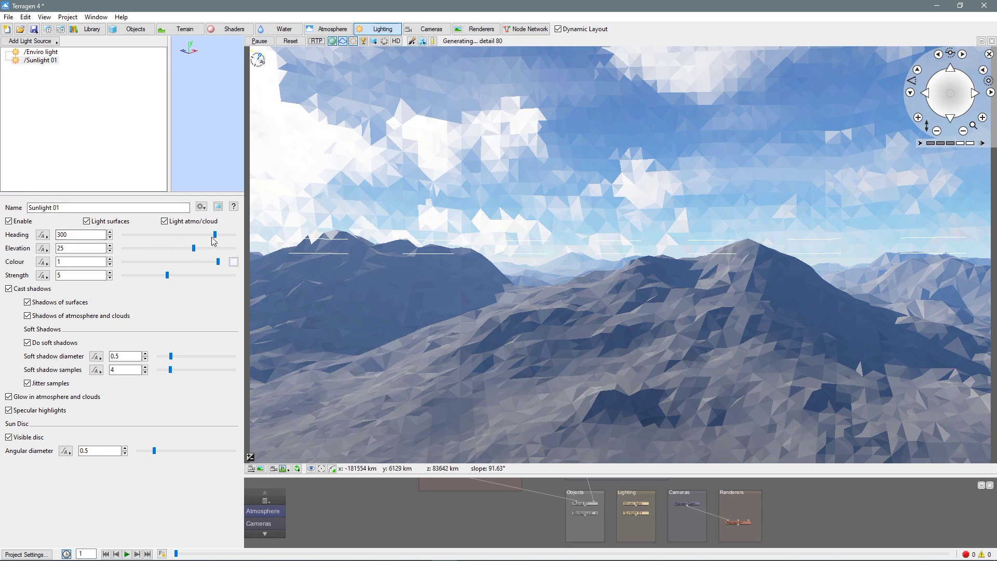
mouse_move(213, 238)
mouse_down()
mouse_move(186, 236)
mouse_move(197, 235)
mouse_up()
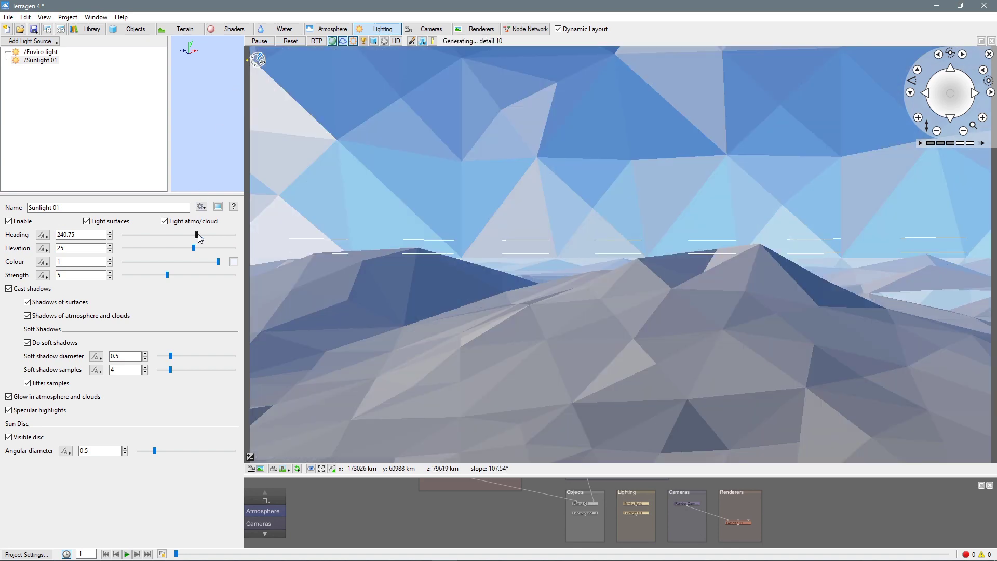
drag(197, 234, 232, 242)
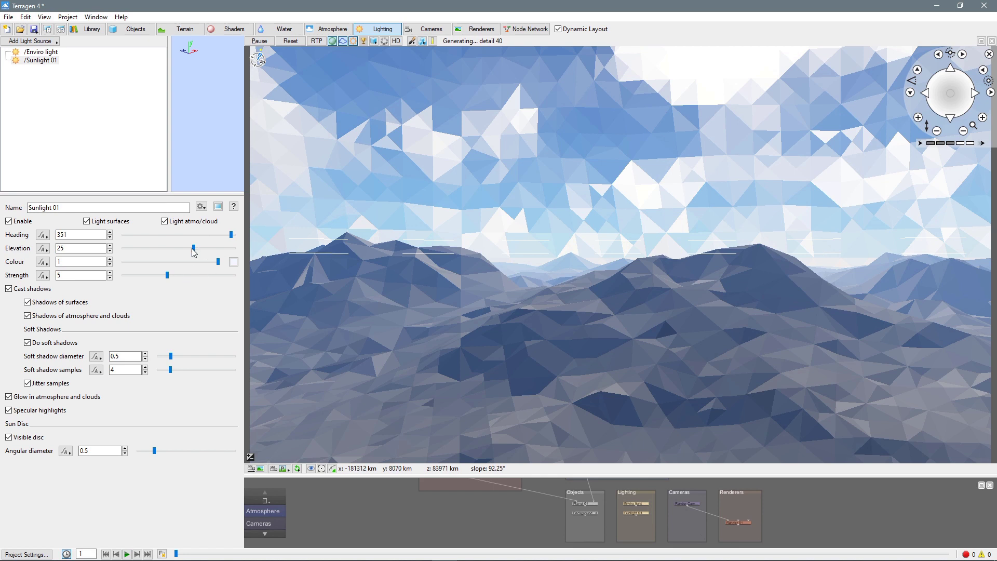
drag(196, 253, 179, 252)
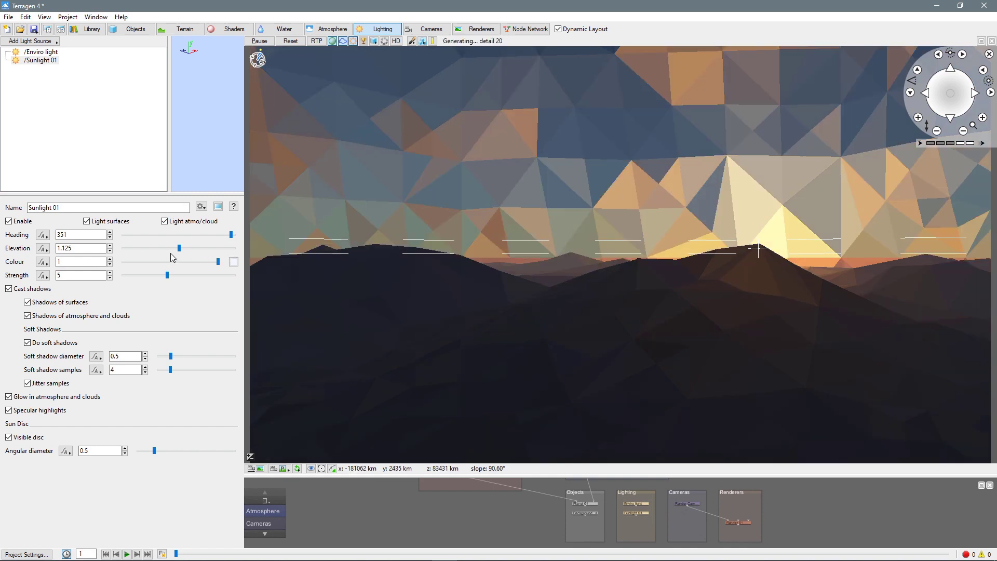
drag(179, 248, 180, 249)
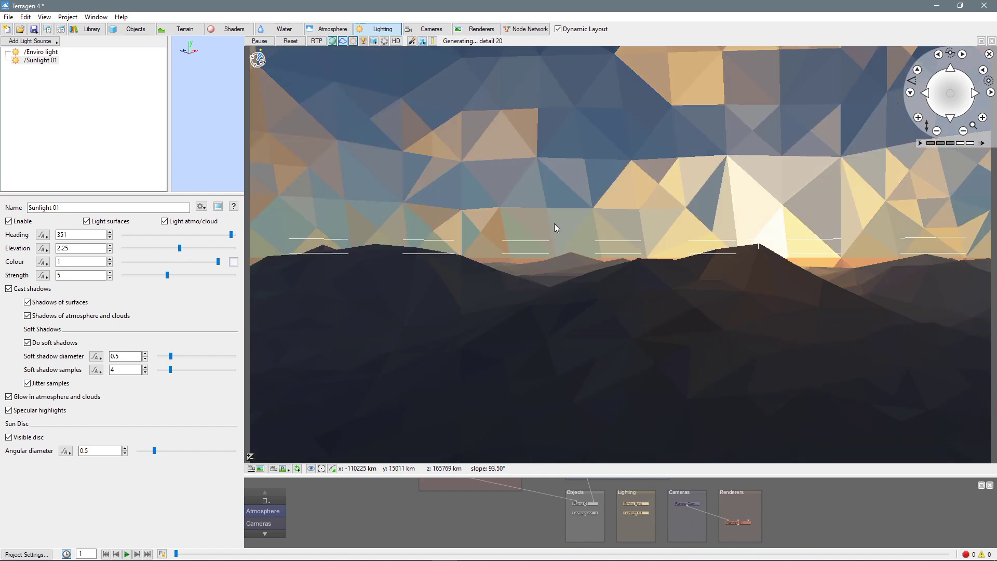
Toggle RTP on, off and on again so the viewport ray-traces the cloudy sunset
click(317, 41)
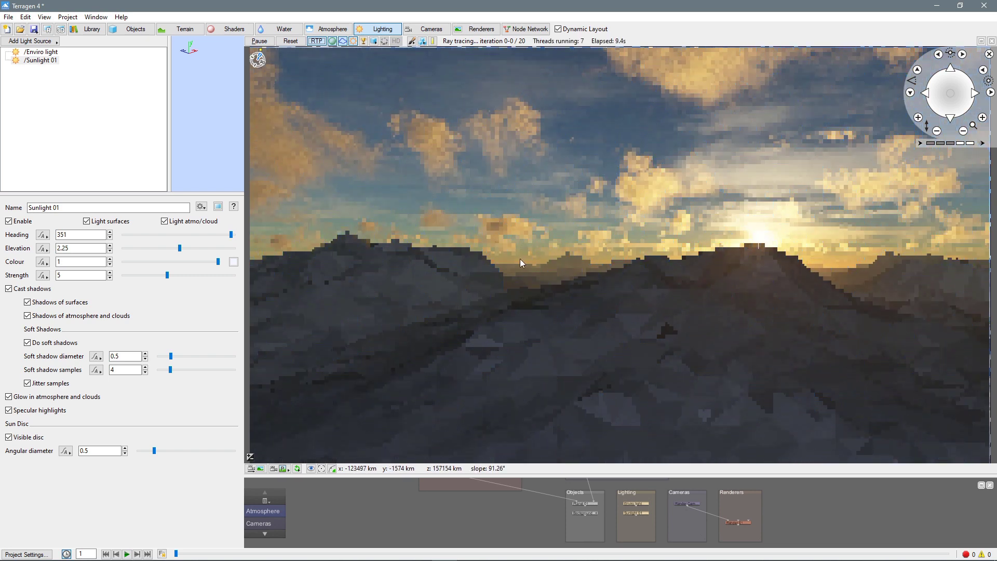
click(317, 42)
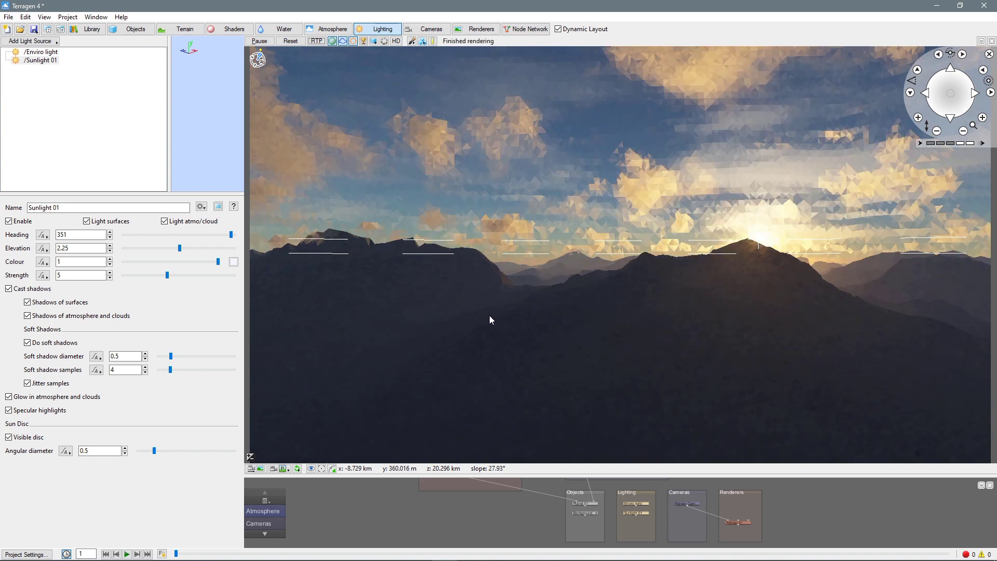
click(318, 41)
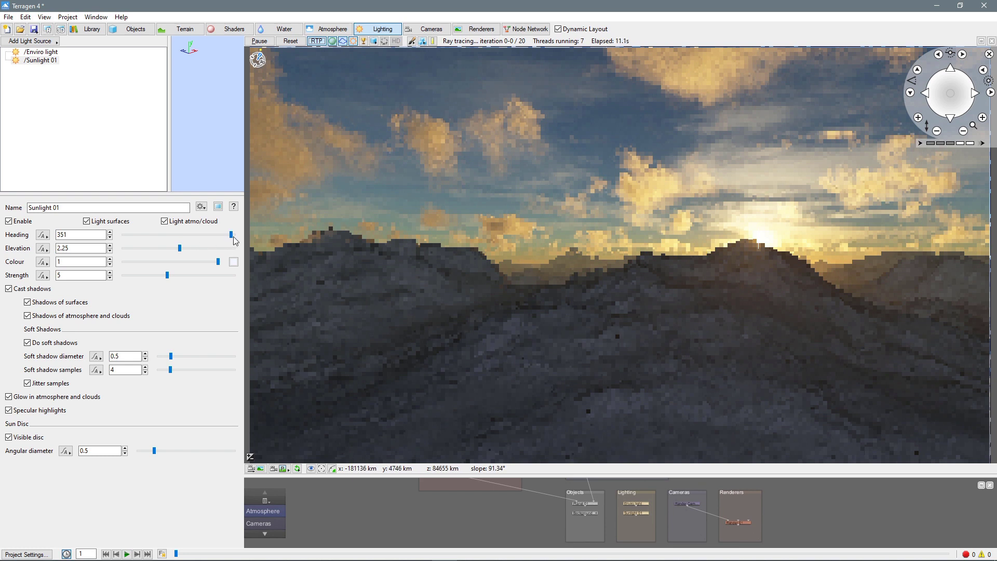
Set Sunlight 01's heading to 324 and its elevation to 0
drag(234, 240, 226, 239)
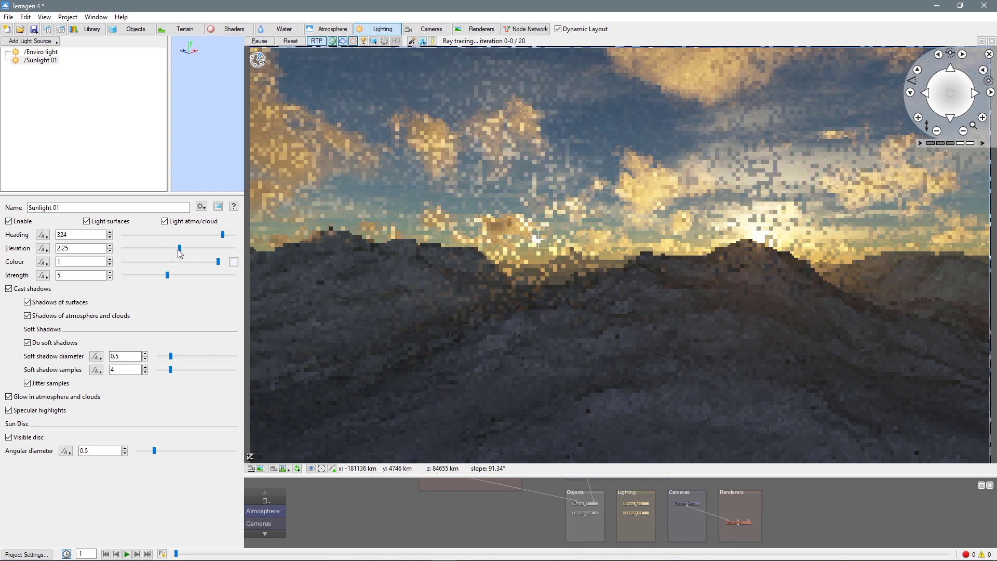
drag(178, 249, 176, 250)
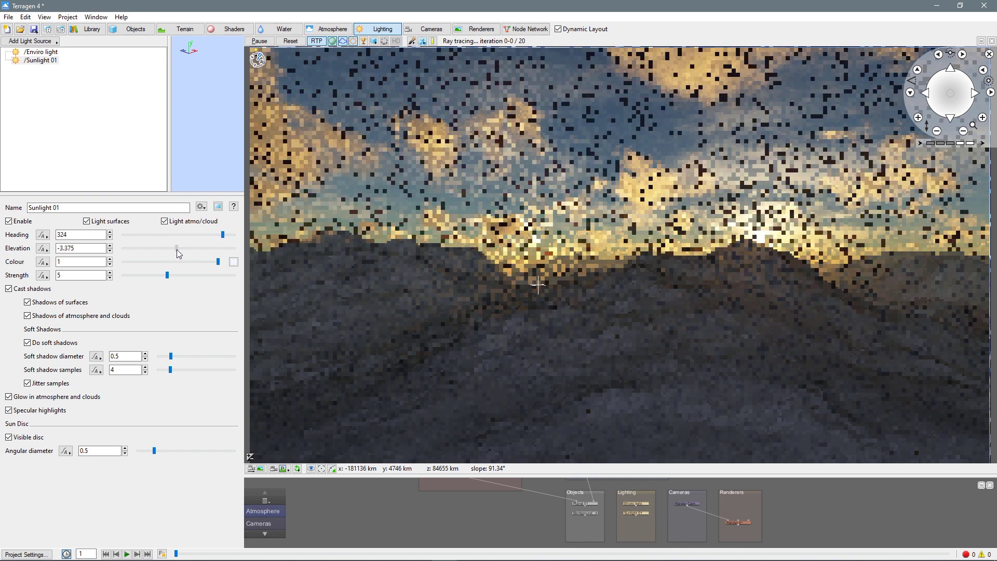
drag(177, 249, 178, 249)
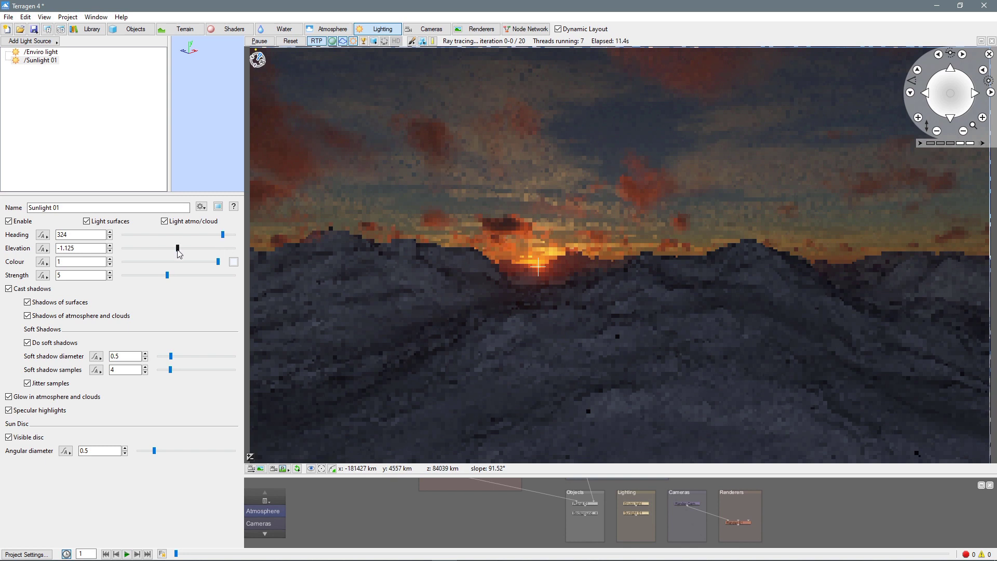
drag(178, 248, 179, 249)
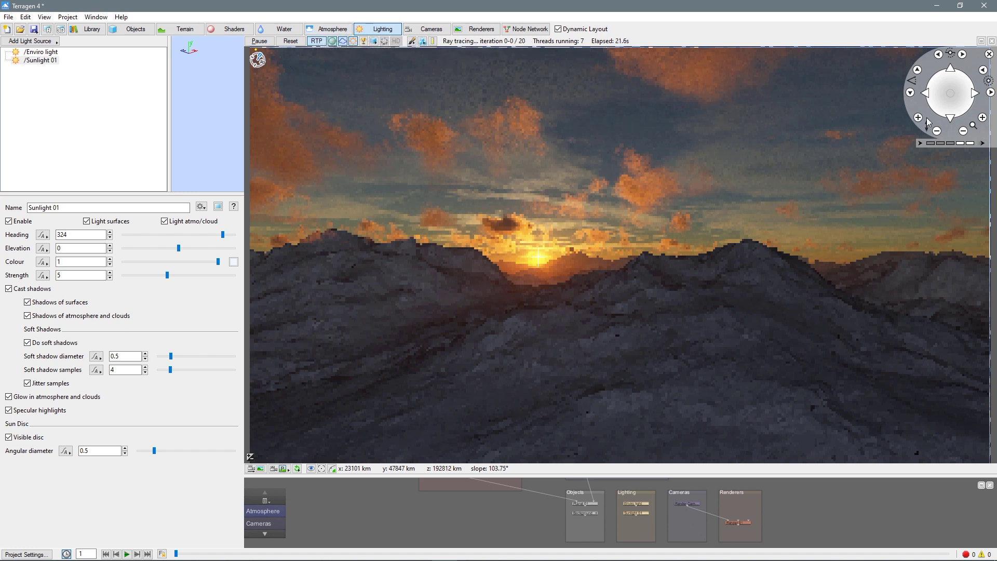
Move the camera forward, with RTP off for faster navigation
click(950, 71)
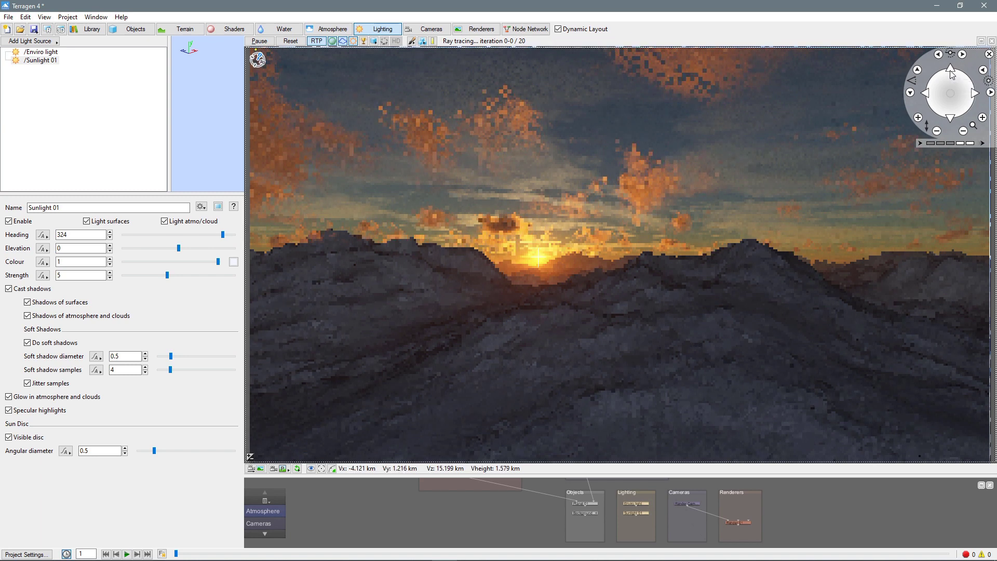
click(950, 71)
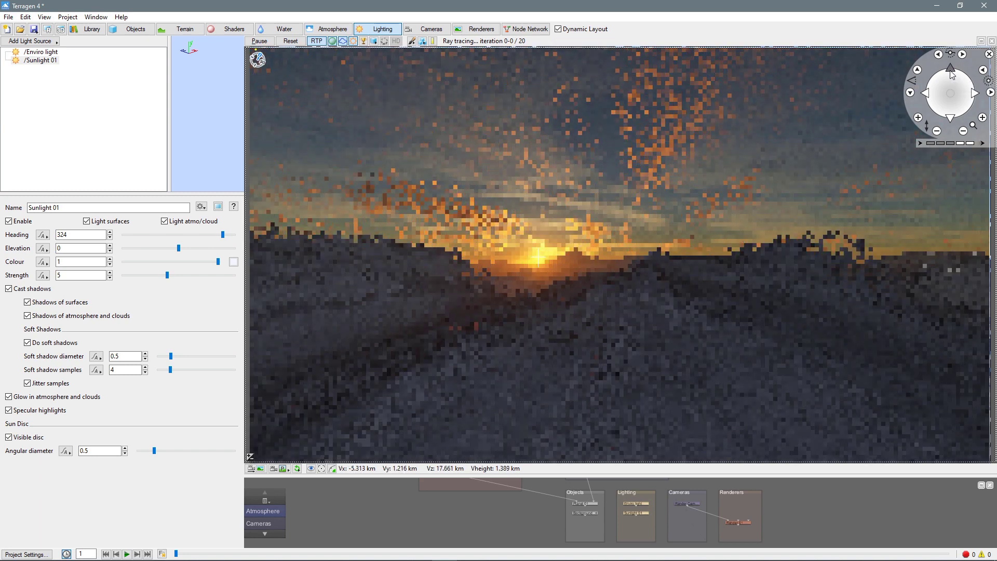
click(950, 72)
click(950, 71)
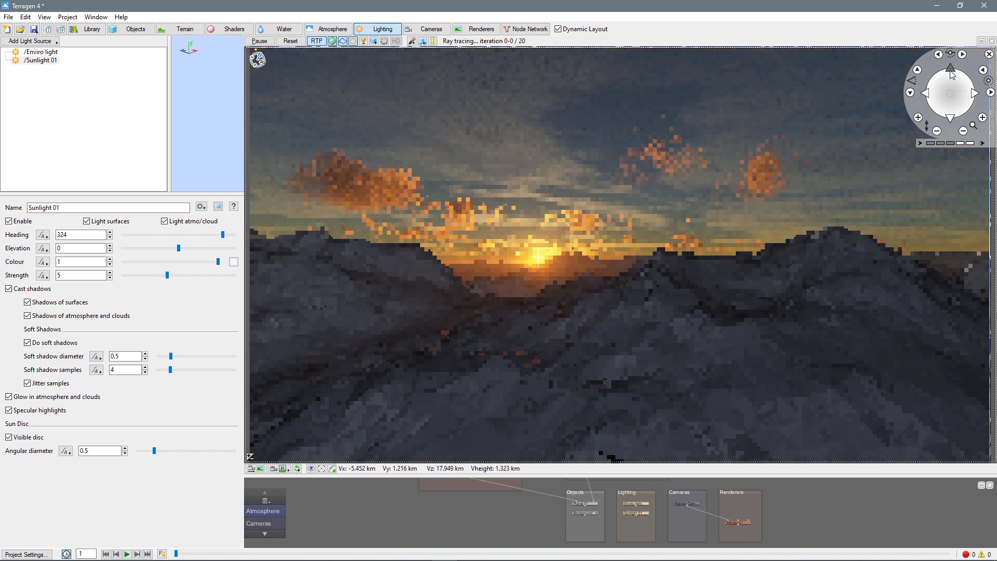
click(323, 42)
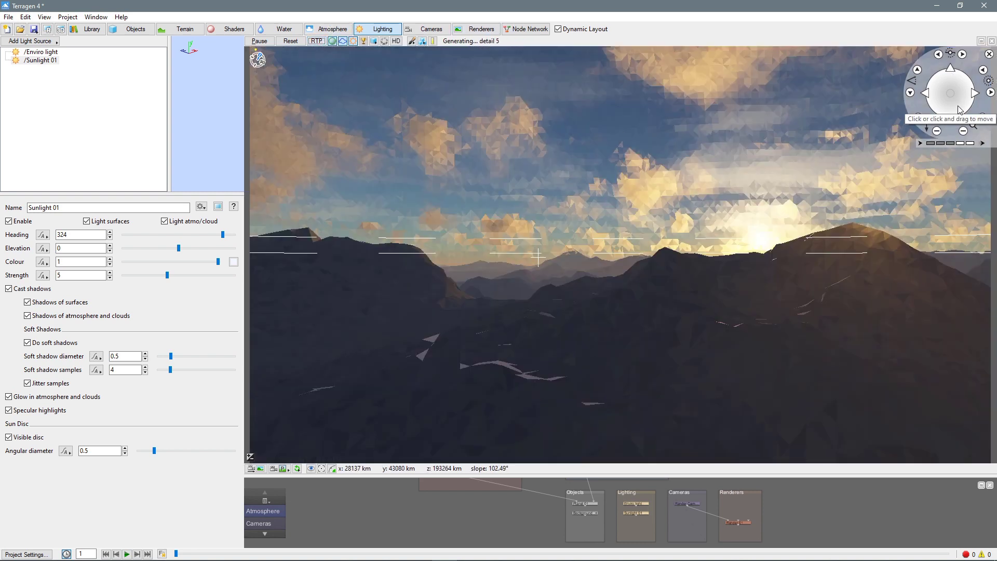
click(954, 75)
click(953, 75)
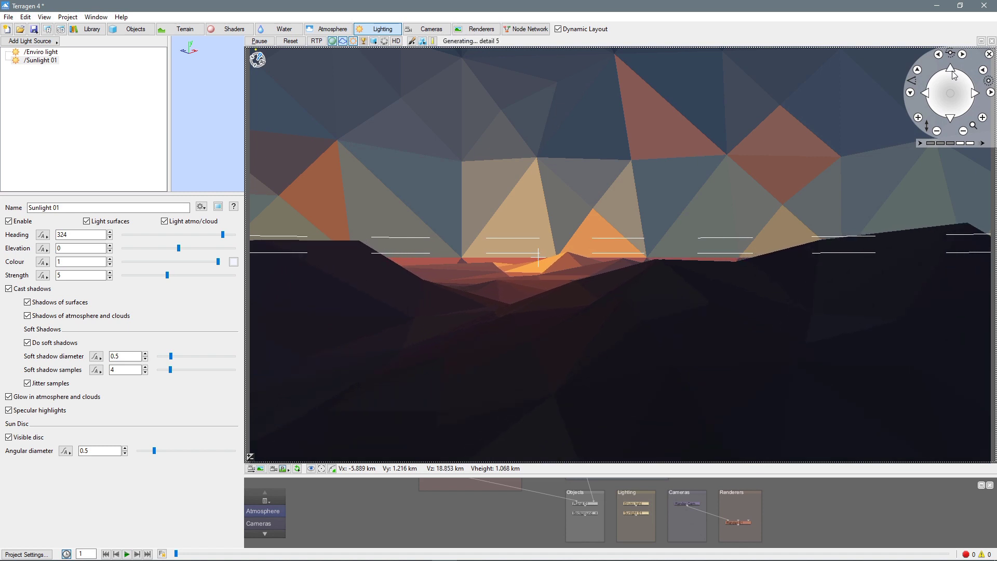
Lower the camera so the sun sits between peaks, then re-enable RTP
click(937, 131)
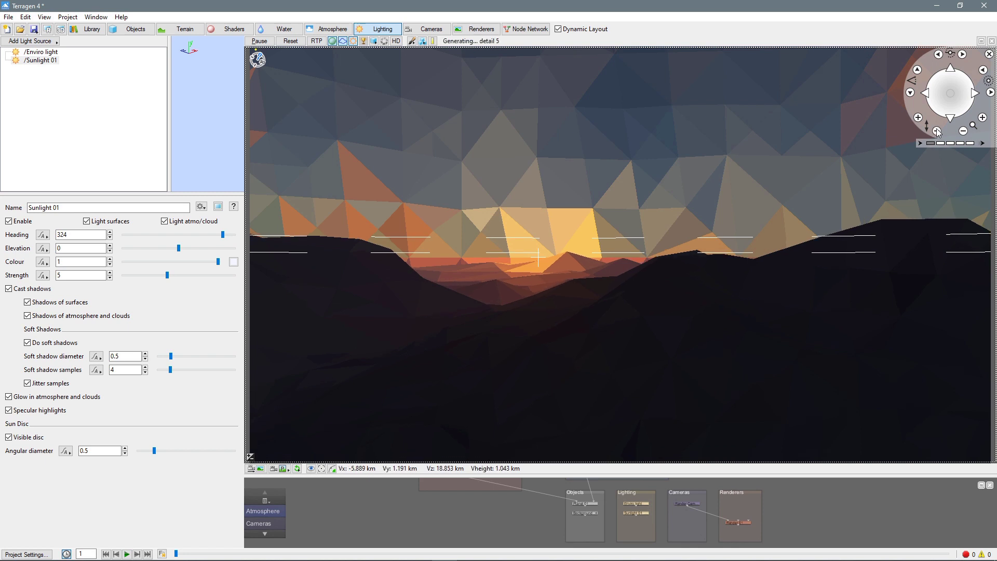
click(936, 130)
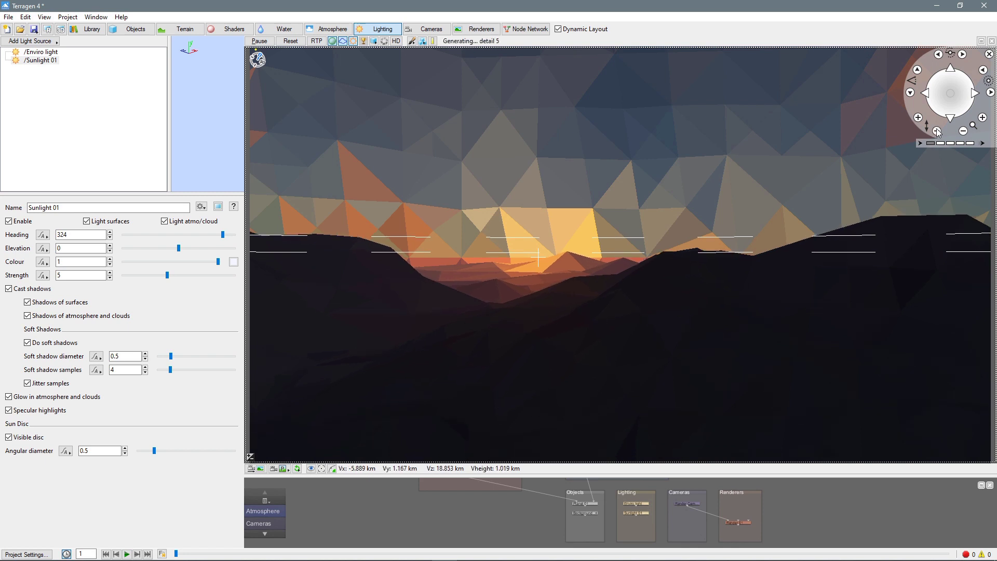
click(936, 129)
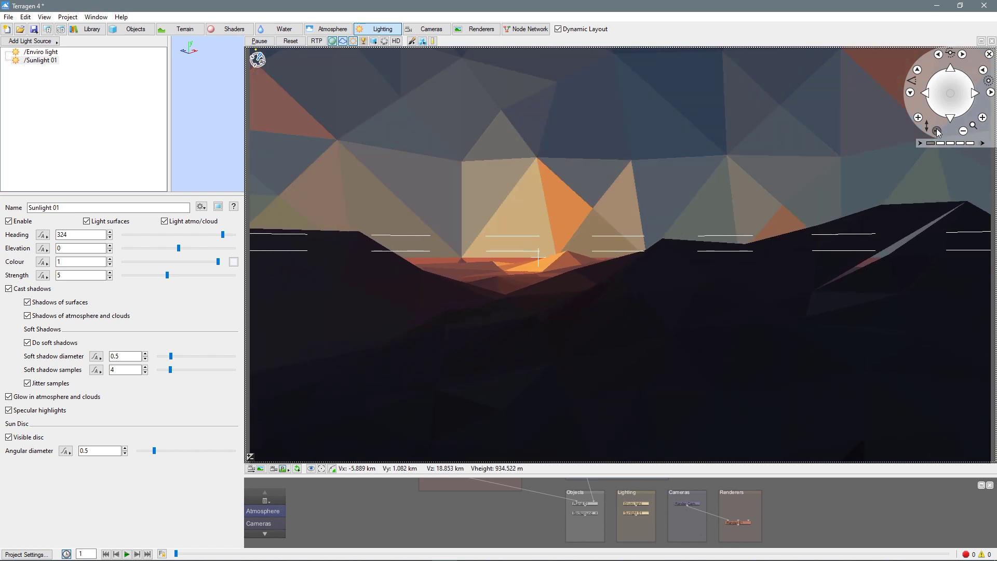
click(936, 130)
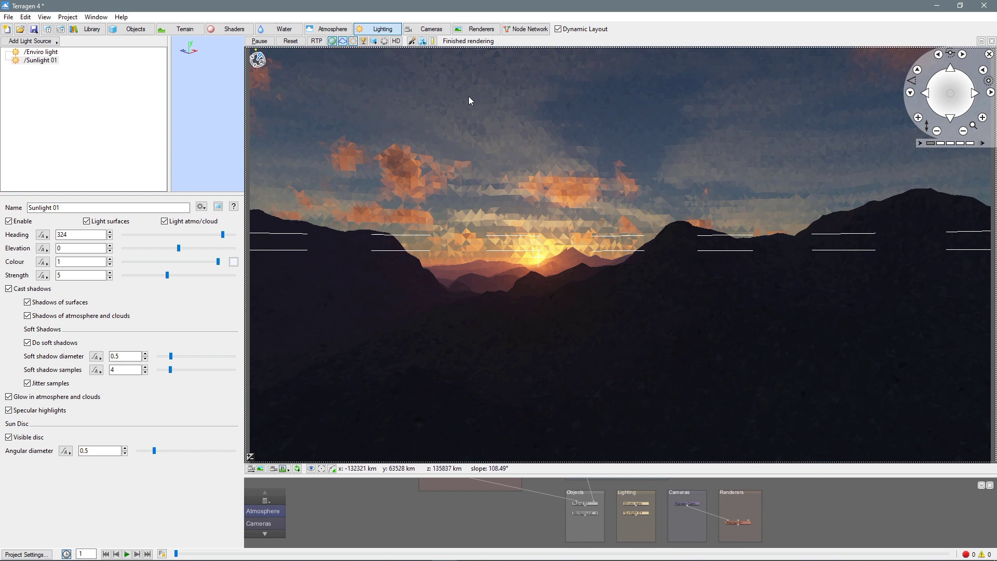
click(316, 41)
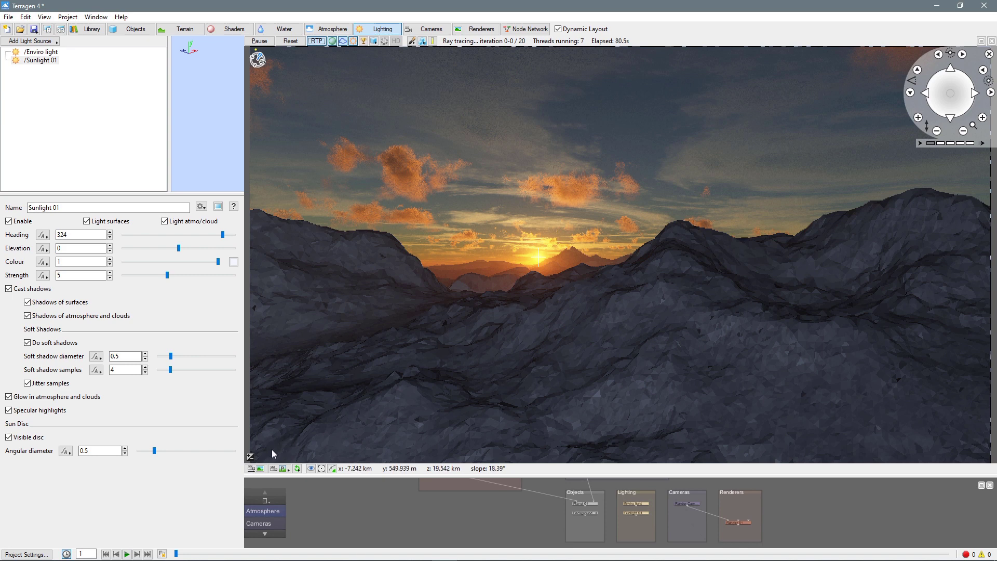
Restart the ray-traced preview to refine the new sunset framing
click(252, 468)
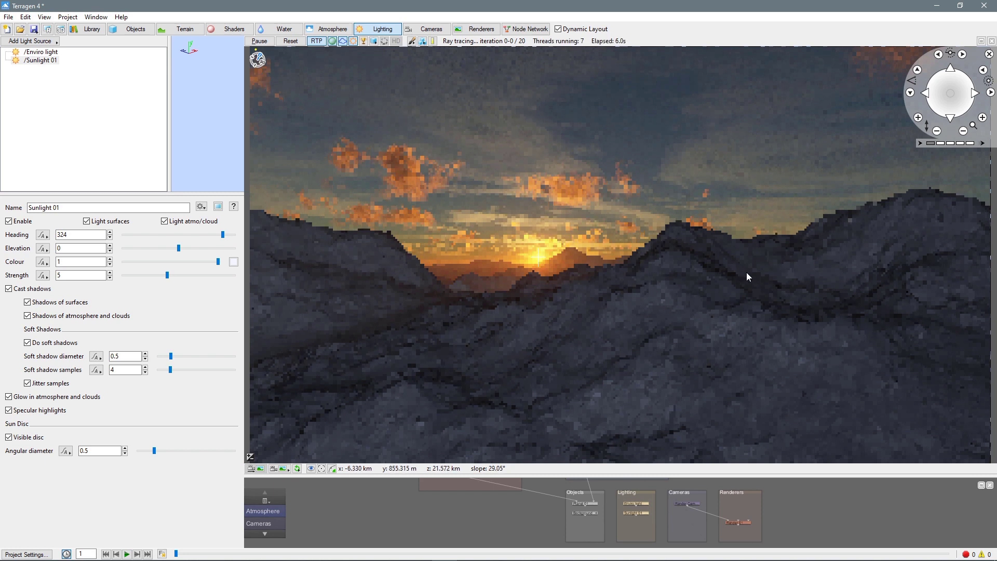
Show the Render 01 renderer settings with its 800 × 450 image size
click(483, 30)
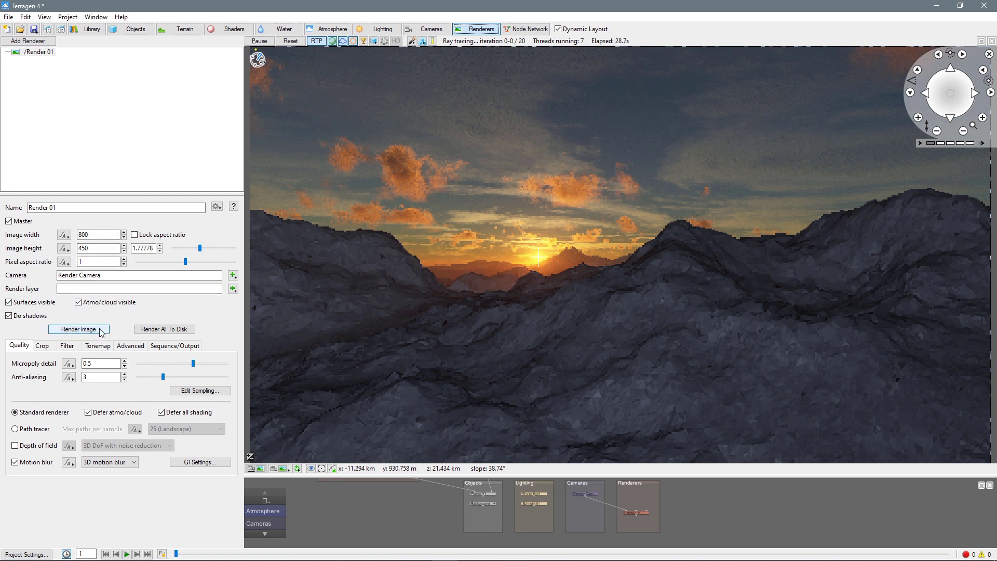
Start the final 800×450 render from Render 01's Render Image button
click(101, 331)
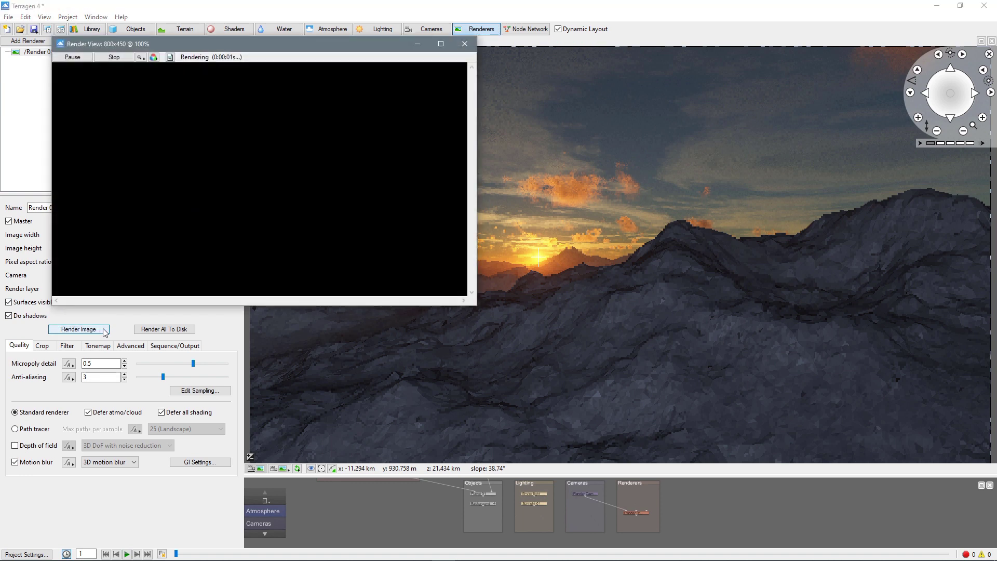
Move the Render View window right, clear of the settings panel, while it renders
drag(293, 46, 628, 163)
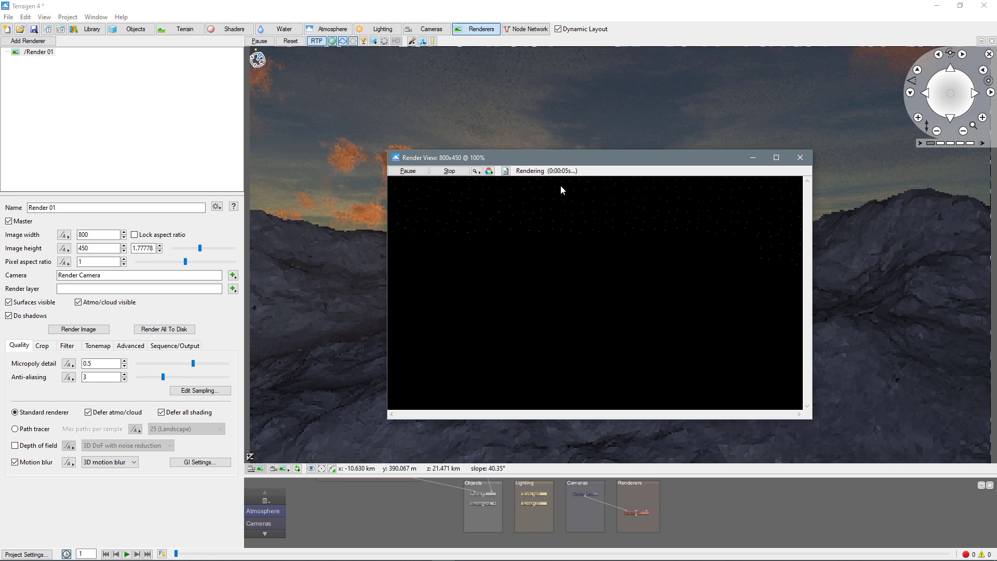